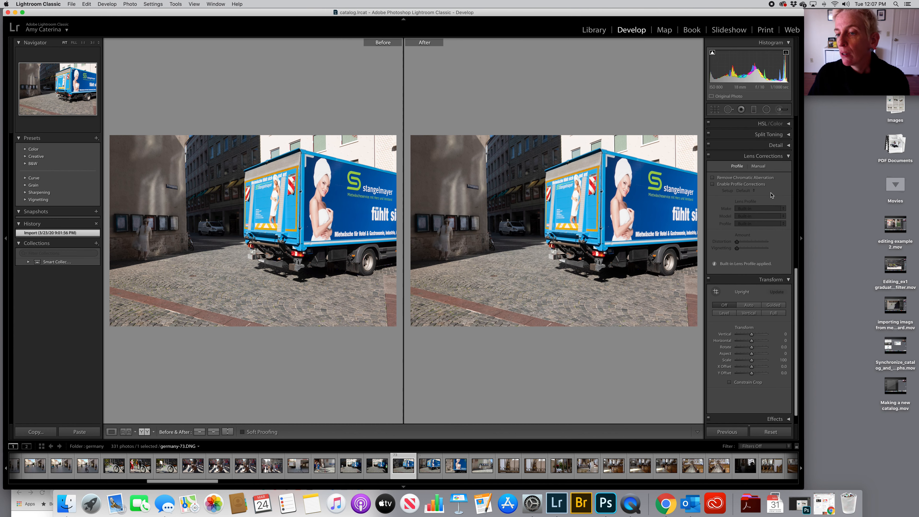
Step: Set the truck photo's white balance to Auto
{"action": "scroll", "coordinate": [771, 191], "scroll_direction": "up", "scroll_amount": 10}
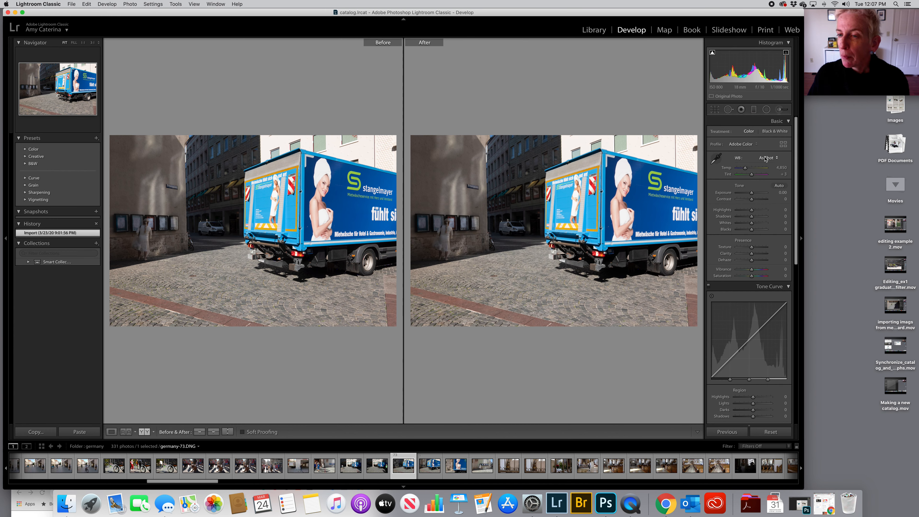
{"action": "left_click", "coordinate": [765, 159]}
{"action": "left_click", "coordinate": [765, 163]}
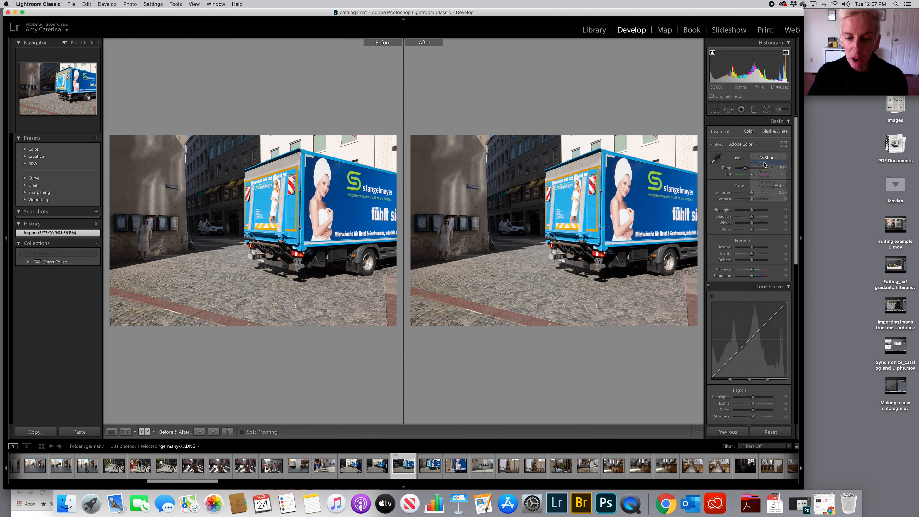
Step: Sample the cobblestones in the After view for a custom white balance and set Temp to 4,871
{"action": "left_click", "coordinate": [717, 160]}
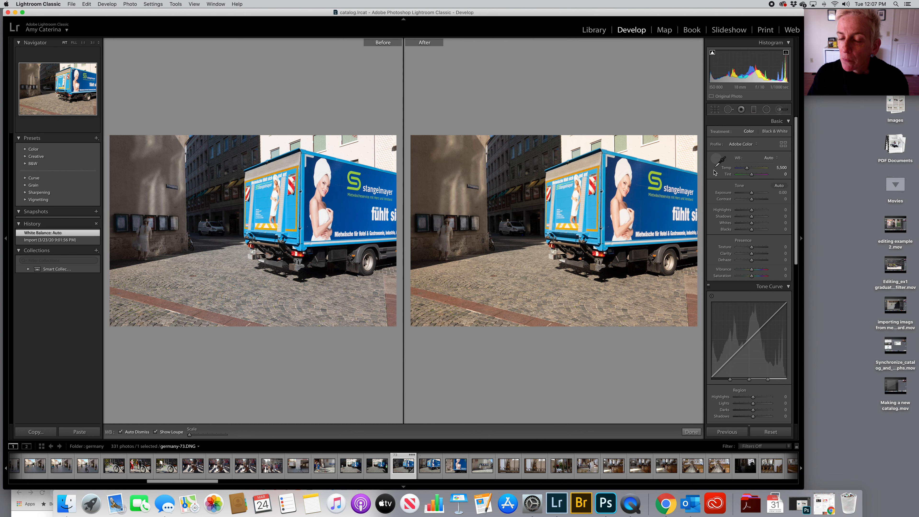
{"action": "left_click", "coordinate": [568, 307]}
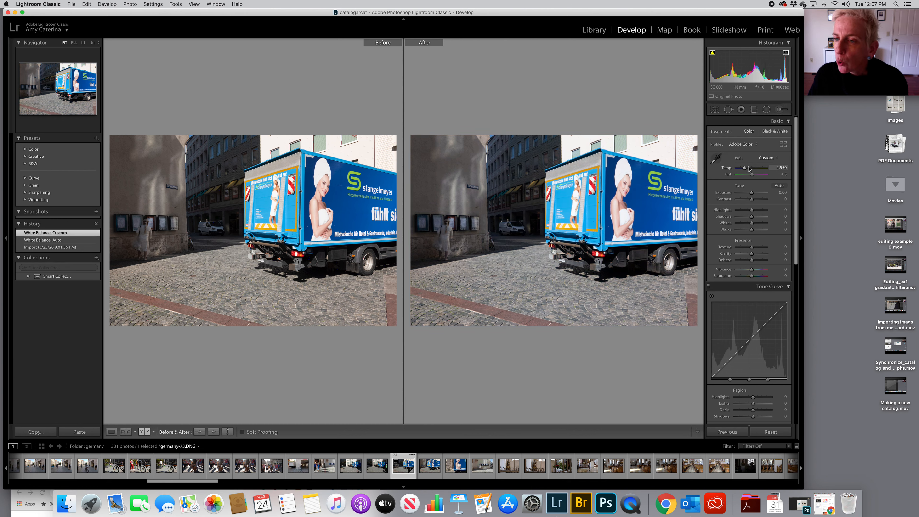
{"action": "left_click_drag", "start_coordinate": [745, 169], "coordinate": [747, 169]}
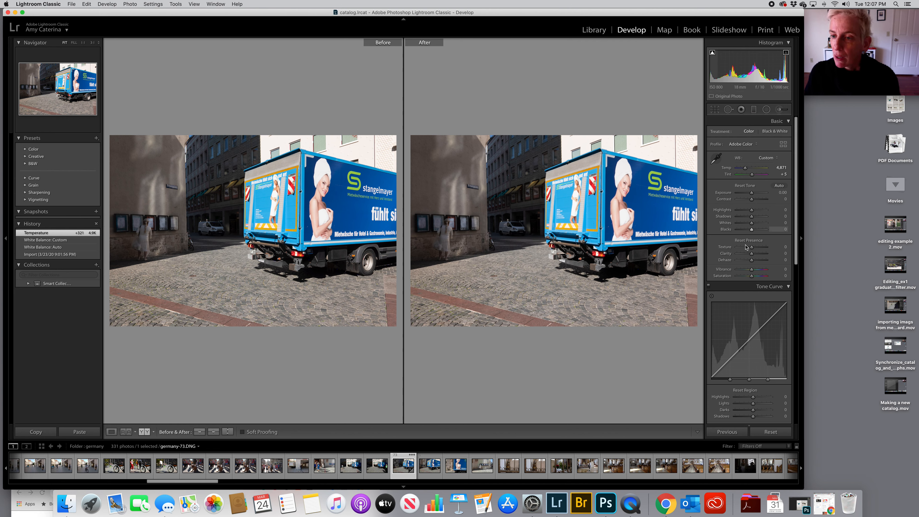
Step: Set Blacks to +3 and Whites to +30 while previewing the clipping
{"action": "left_click", "coordinate": [751, 230], "text": "alt"}
{"action": "left_click_drag", "start_coordinate": [752, 230], "coordinate": [756, 225]}
{"action": "left_click", "coordinate": [752, 224], "text": "alt"}
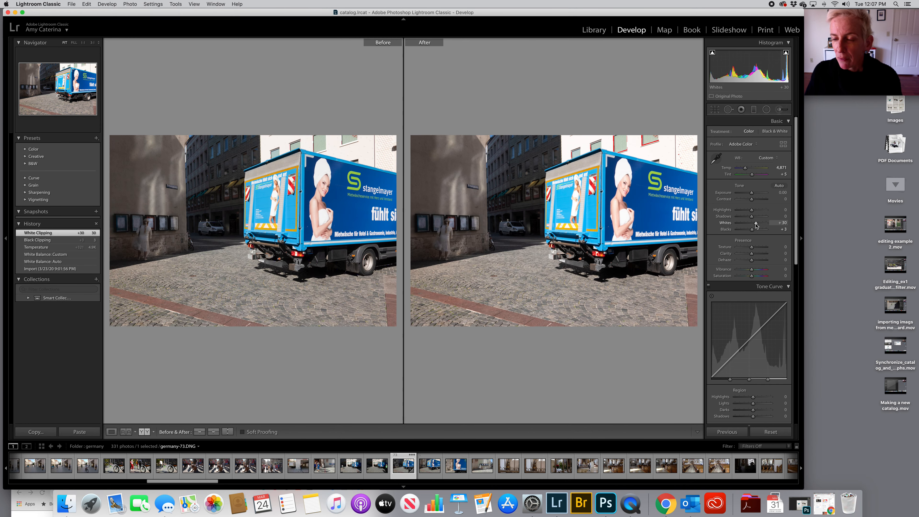
Step: Reduce Highlights to -78, check the bright building facade up close, and set Highlights to -50
{"action": "left_click_drag", "start_coordinate": [752, 212], "coordinate": [741, 213]}
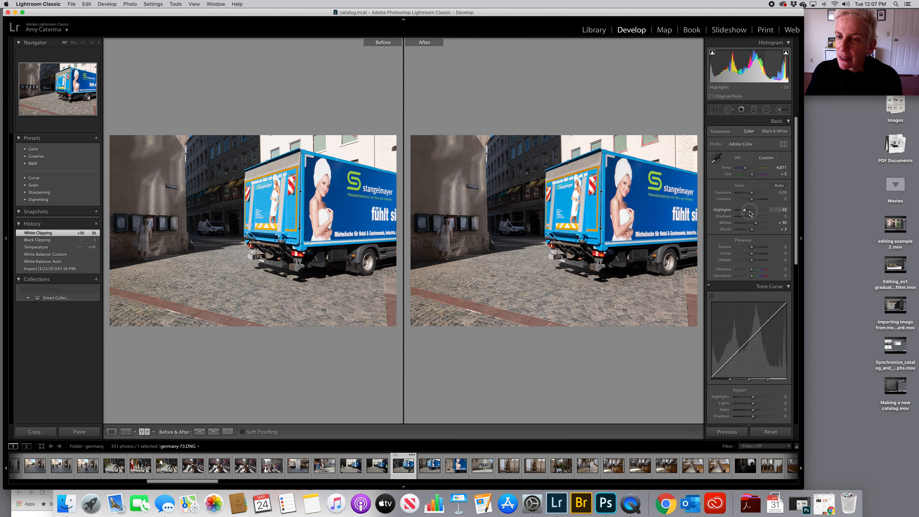
{"action": "left_click", "coordinate": [651, 157]}
{"action": "left_click_drag", "start_coordinate": [603, 159], "coordinate": [616, 206]}
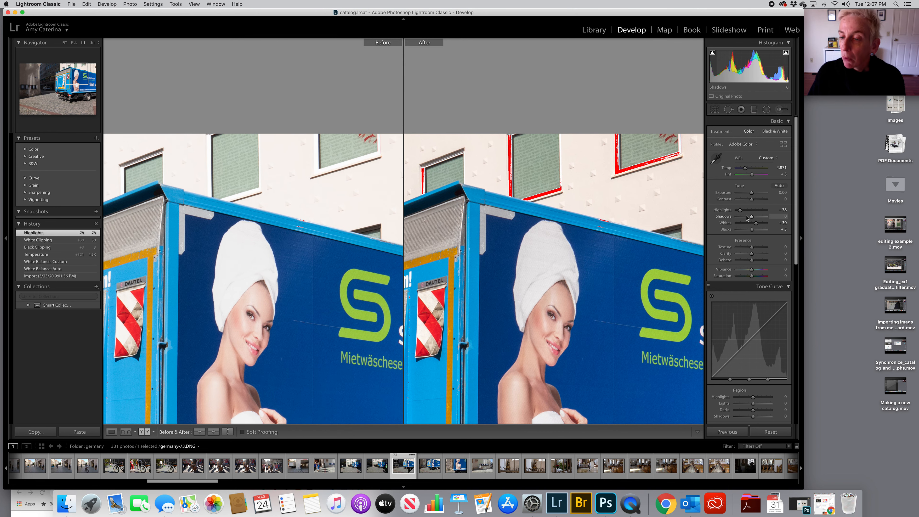
{"action": "mouse_move", "coordinate": [740, 213]}
{"action": "left_mouse_down"}
{"action": "mouse_move", "coordinate": [710, 212]}
{"action": "mouse_move", "coordinate": [744, 212]}
{"action": "left_mouse_up"}
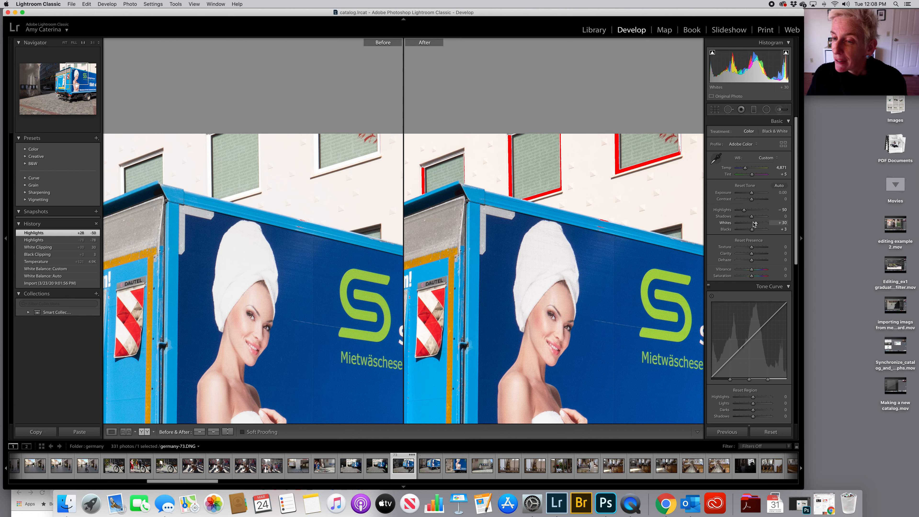
Step: Lower Whites to +4 to remove the clipping on the window frames, and return to the full photo
{"action": "left_click_drag", "start_coordinate": [756, 223], "coordinate": [752, 225]}
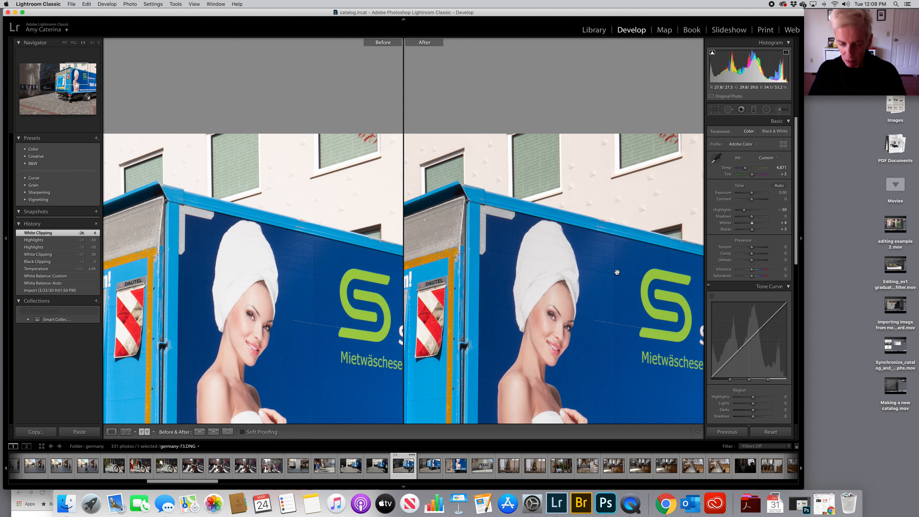
{"action": "key", "text": "z"}
{"action": "key", "text": "super+minus"}
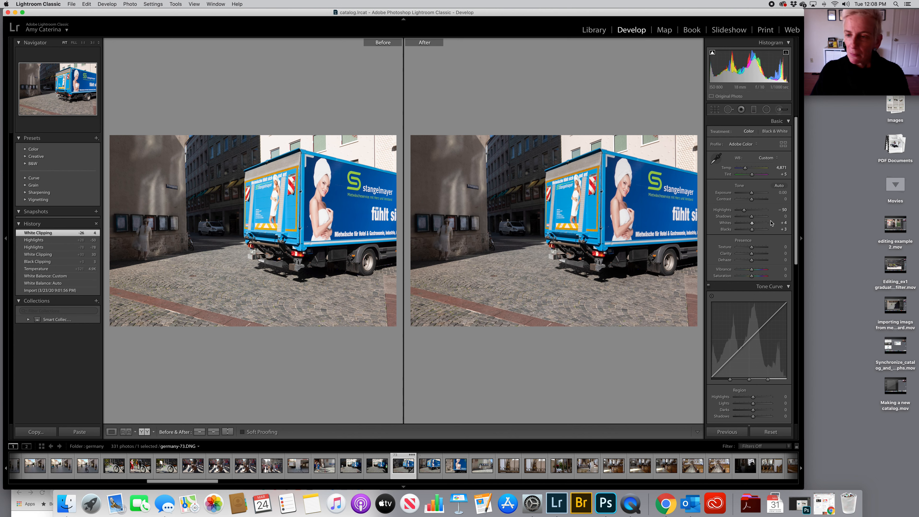
Step: Try Shadows at +100 on the dark street, reduce Shadows to +14, and set Texture to +14
{"action": "left_click_drag", "start_coordinate": [752, 217], "coordinate": [767, 217]}
{"action": "left_click", "coordinate": [539, 215]}
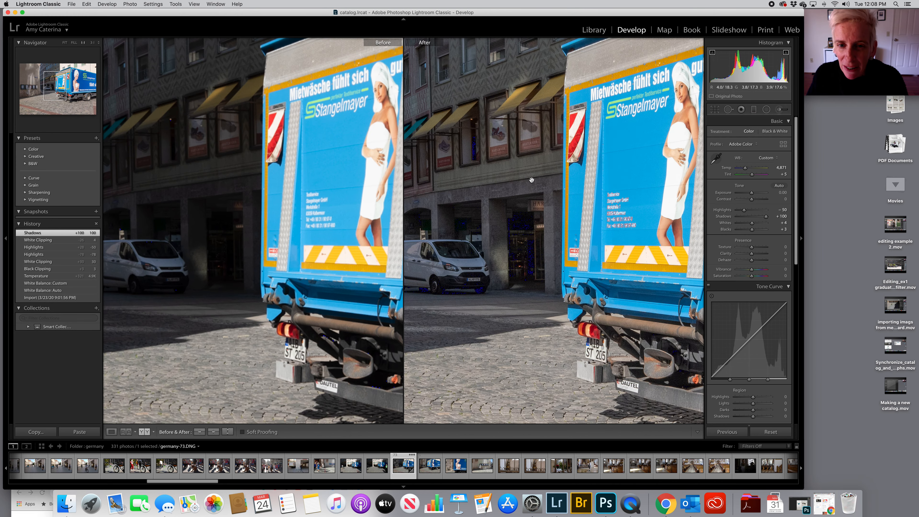
{"action": "left_click", "coordinate": [517, 228]}
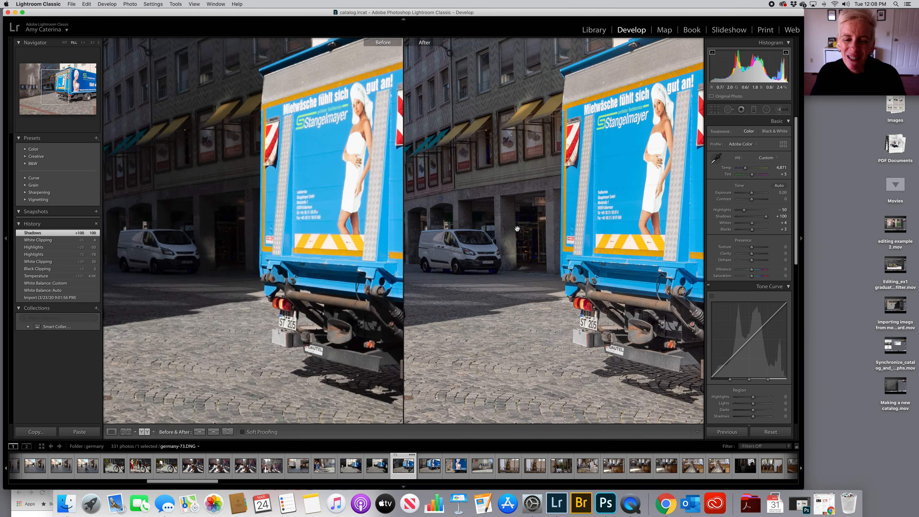
{"action": "key", "text": "super+minus"}
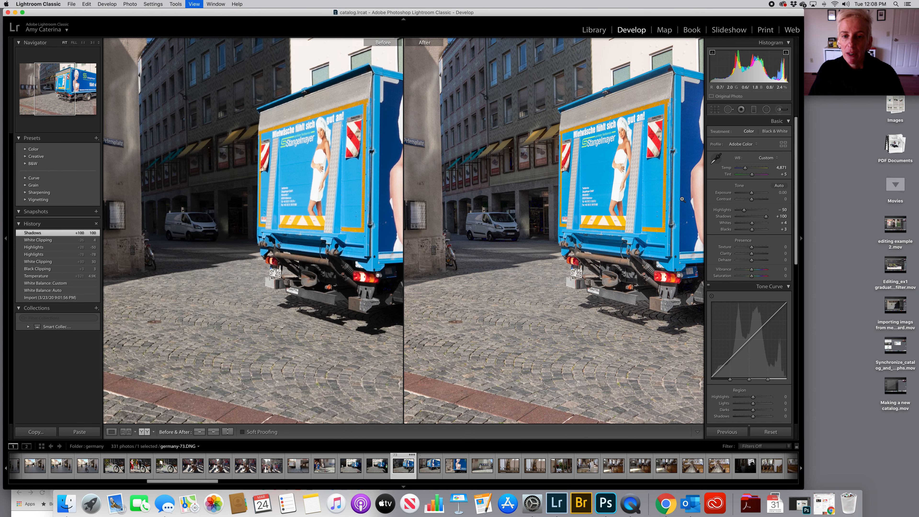
{"action": "left_click_drag", "start_coordinate": [766, 218], "coordinate": [752, 249]}
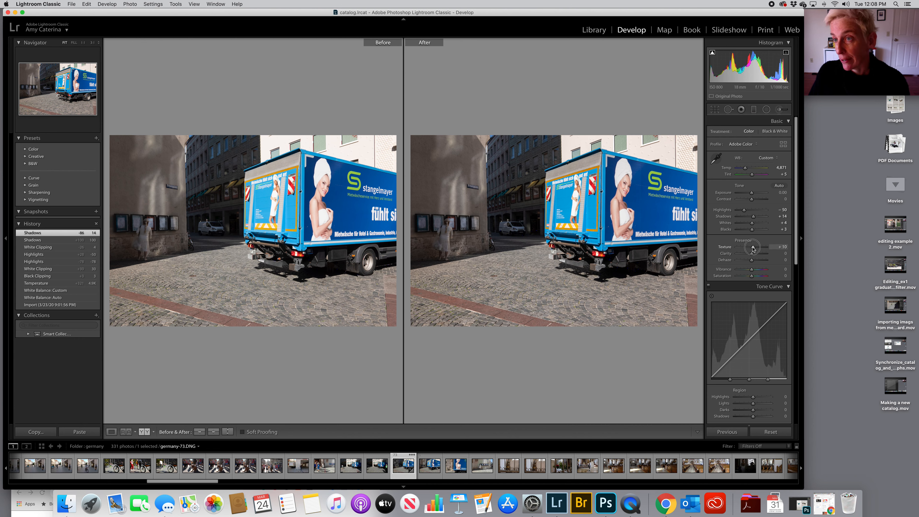
{"action": "left_click_drag", "start_coordinate": [753, 249], "coordinate": [753, 249]}
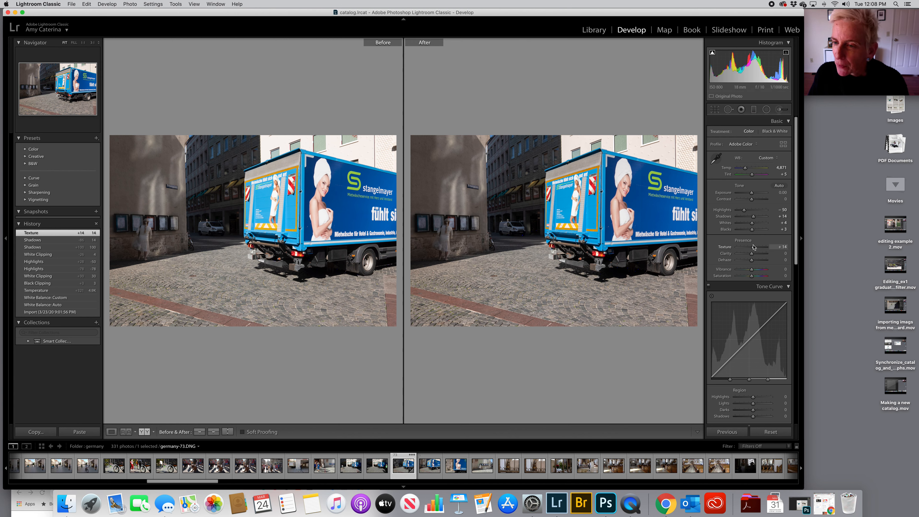
Step: Set the tone curve's point curve to Medium Contrast
{"action": "scroll", "coordinate": [746, 290], "scroll_direction": "down", "scroll_amount": 5}
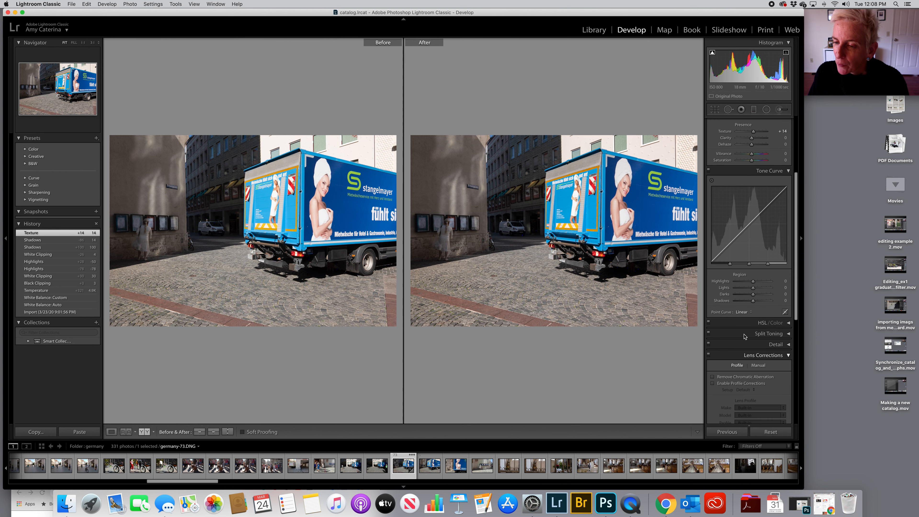
{"action": "left_click", "coordinate": [739, 315]}
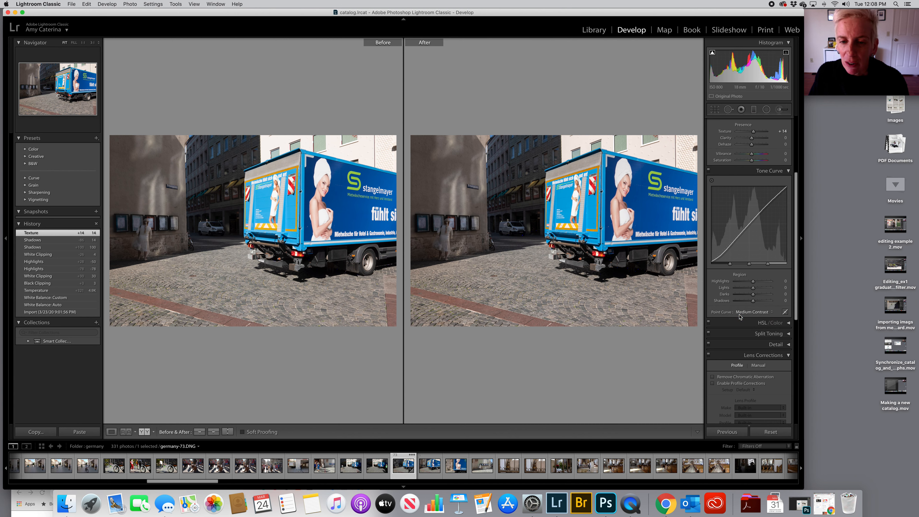
{"action": "left_click", "coordinate": [740, 318]}
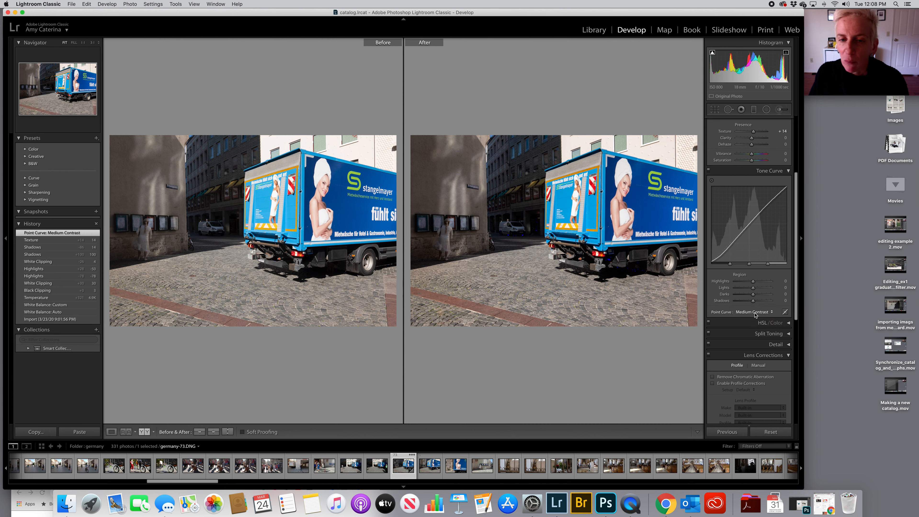
Step: Use the tone curve's targeted adjustment on the photo to set Lights to -15 and Shadows to +35
{"action": "left_click", "coordinate": [712, 180]}
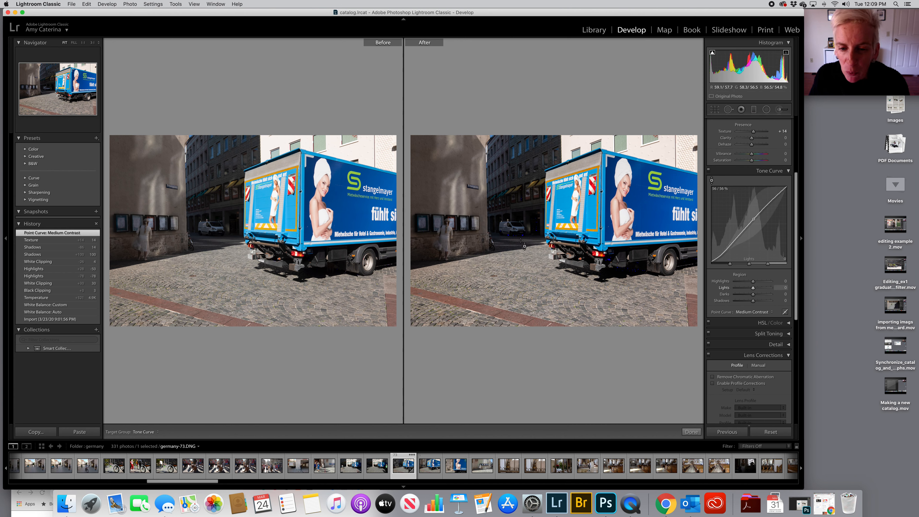
{"action": "left_click_drag", "start_coordinate": [554, 290], "coordinate": [554, 295]}
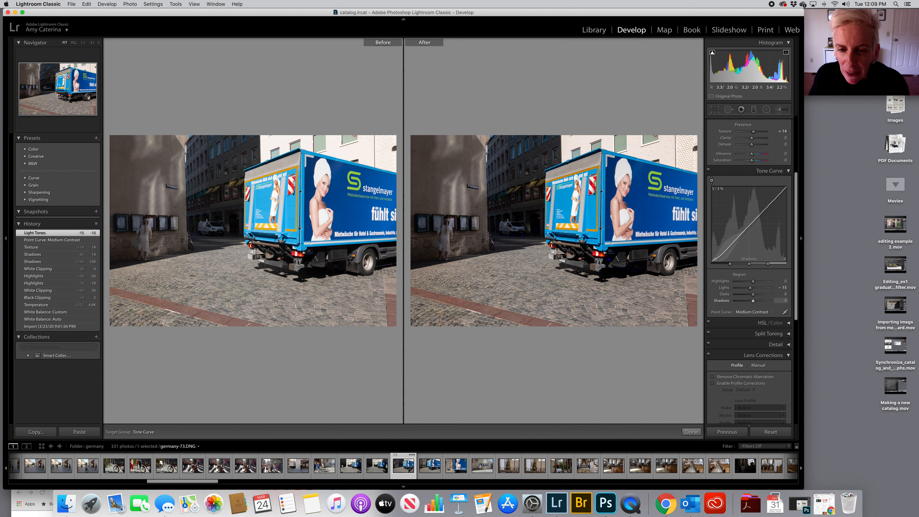
{"action": "left_click_drag", "start_coordinate": [635, 272], "coordinate": [636, 257]}
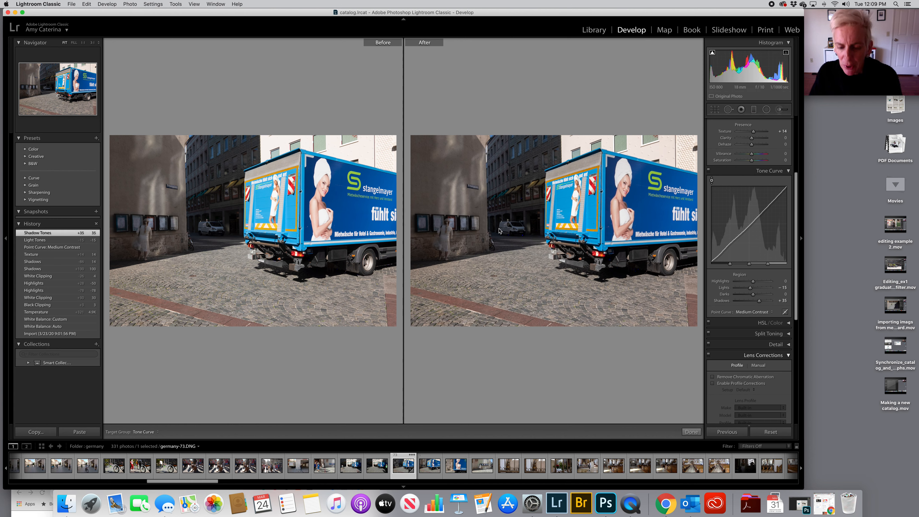
Step: Compare the unedited and edited photo at full size, finish the targeted adjustment, and restore the side-by-side before and after view
{"action": "key", "text": "backslash"}
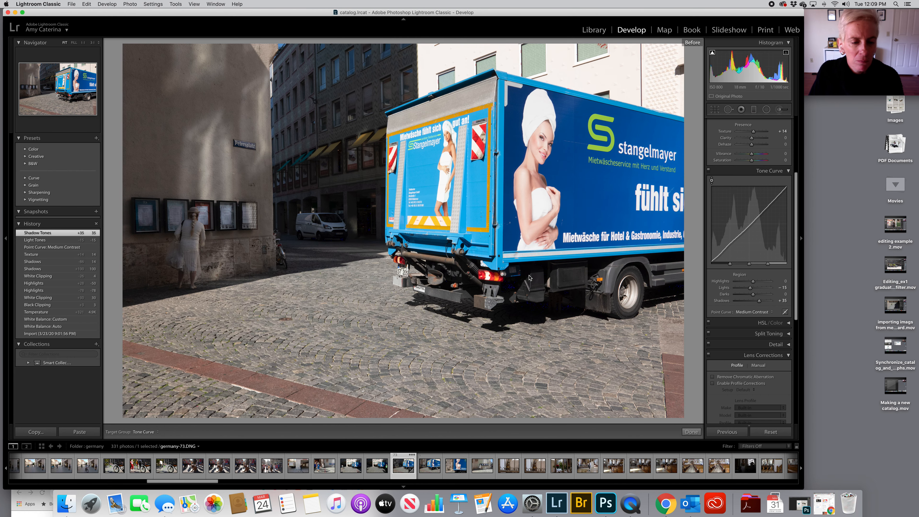
{"action": "key", "text": "backslash"}
{"action": "key", "text": "p"}
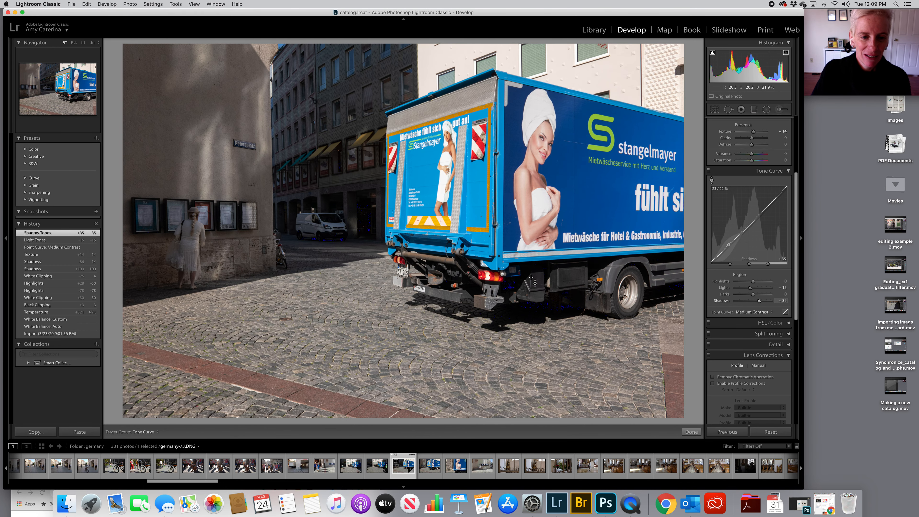
{"action": "key", "text": "backslash"}
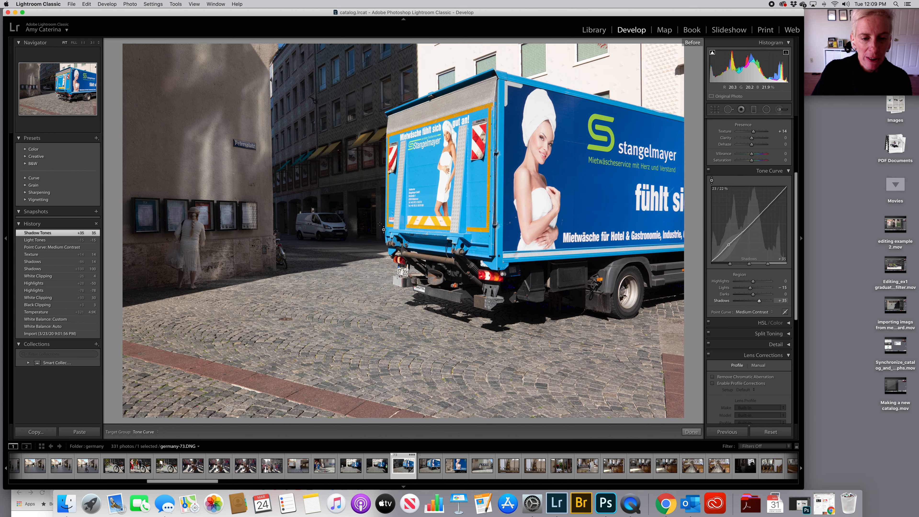
{"action": "key", "text": "backslash"}
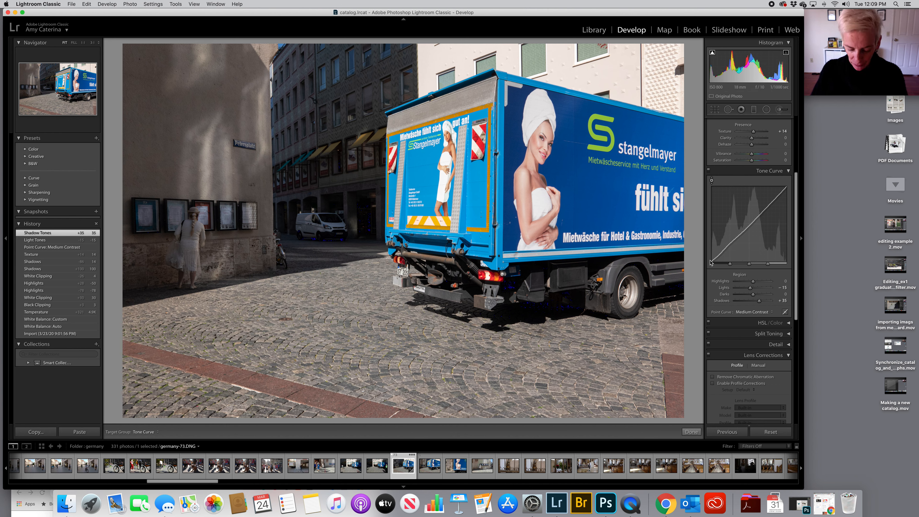
{"action": "left_click", "coordinate": [692, 432]}
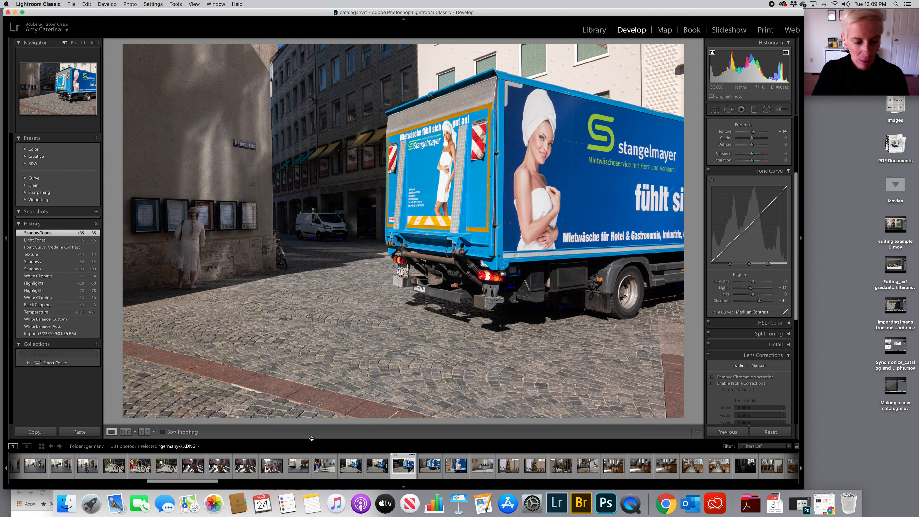
{"action": "left_click", "coordinate": [145, 432]}
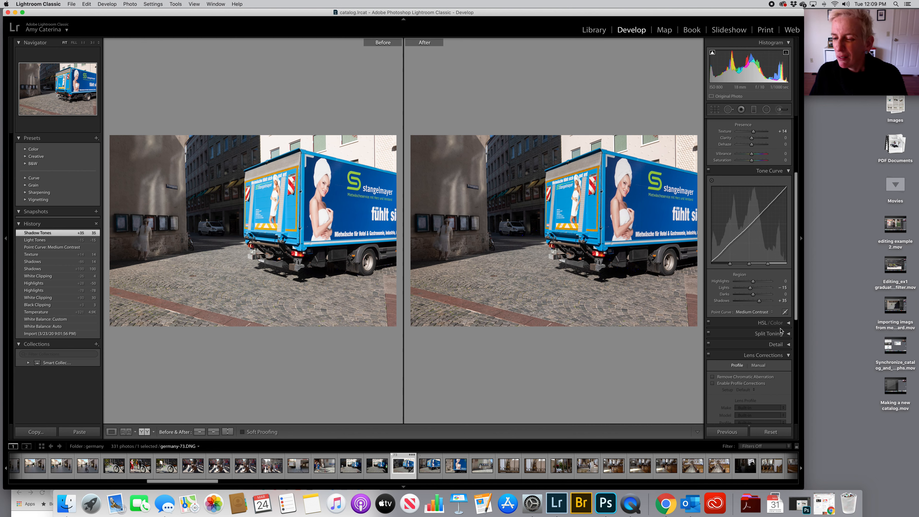
Step: Enable chromatic aberration removal and profile corrections, and choose Leica R as the lens profile make after trying Leica M
{"action": "scroll", "coordinate": [728, 268], "scroll_direction": "down", "scroll_amount": 3}
{"action": "left_click", "coordinate": [728, 260]}
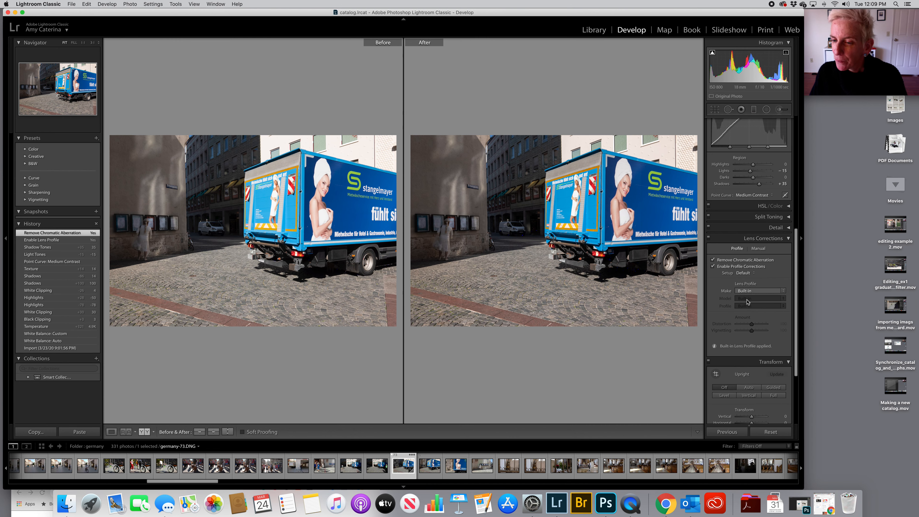
{"action": "left_click", "coordinate": [744, 290]}
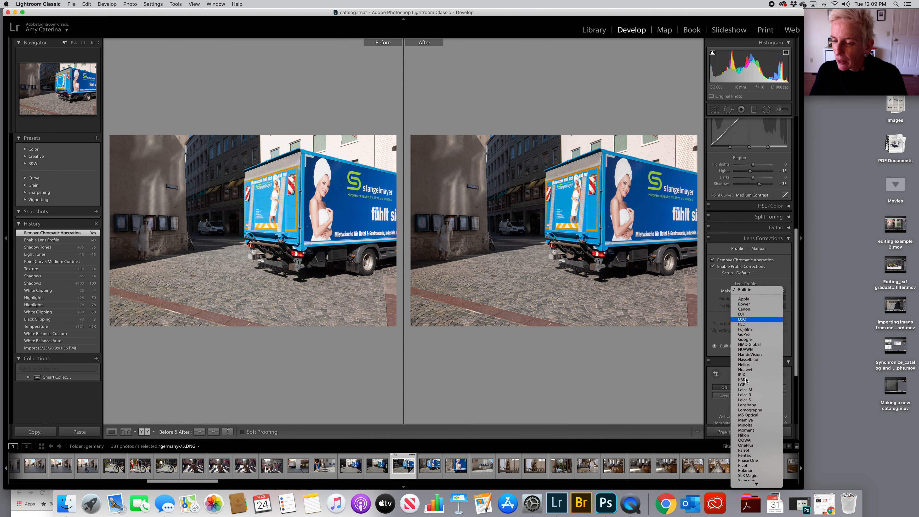
{"action": "left_click", "coordinate": [744, 390]}
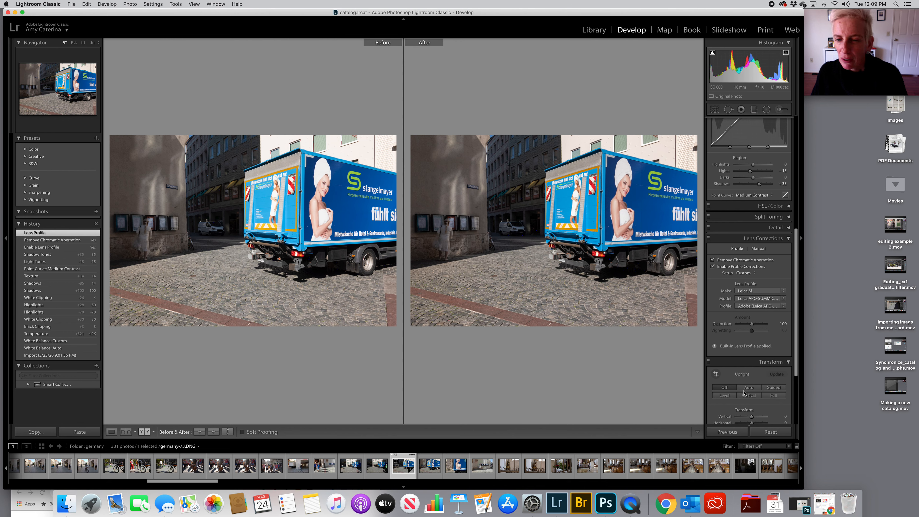
{"action": "left_click", "coordinate": [748, 293]}
{"action": "left_click", "coordinate": [748, 298]}
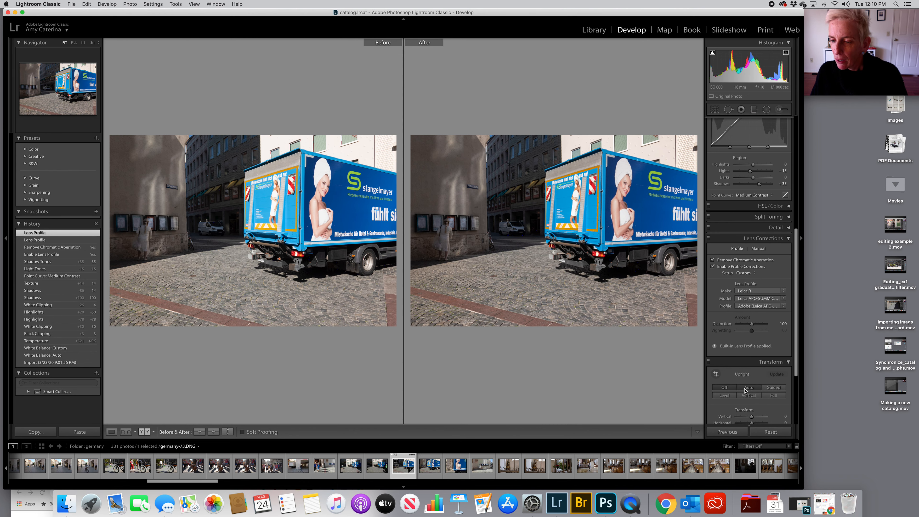
Step: Apply the Auto Upright perspective correction to the photo
{"action": "left_click", "coordinate": [748, 387]}
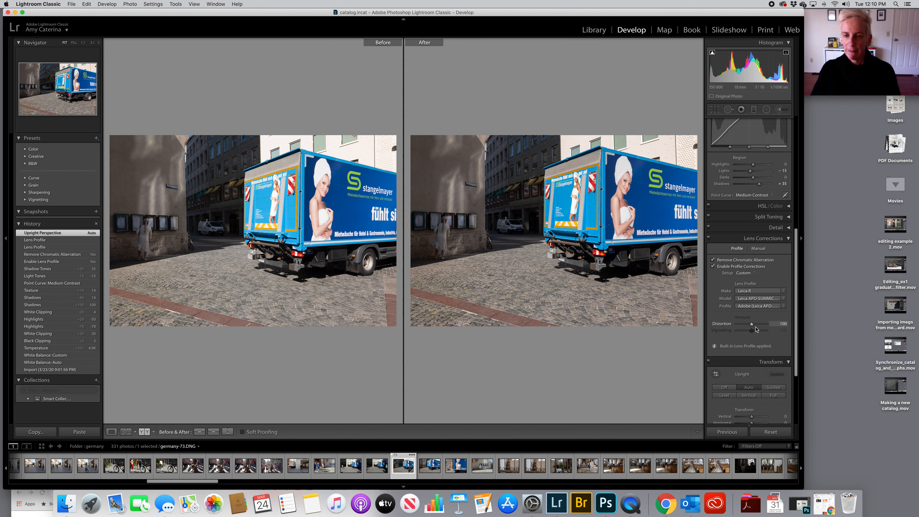
{"action": "scroll", "coordinate": [745, 343], "scroll_direction": "down", "scroll_amount": 2}
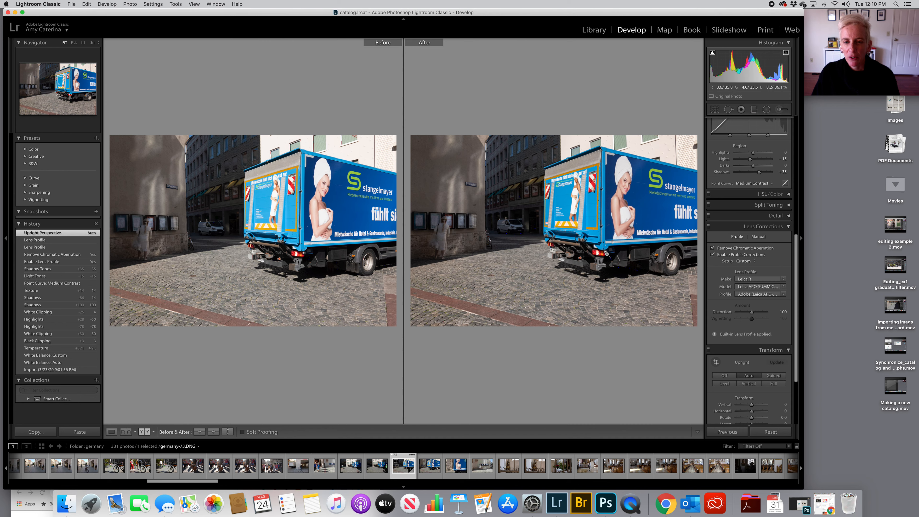
Step: Crop the photo slightly with the As Shot aspect ratio, trimming its left and bottom edges
{"action": "left_click", "coordinate": [715, 109]}
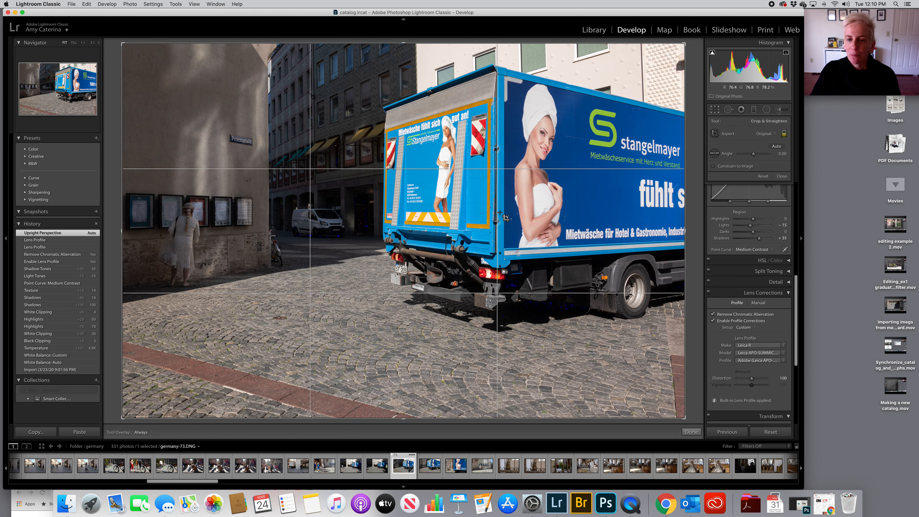
{"action": "left_click", "coordinate": [762, 134]}
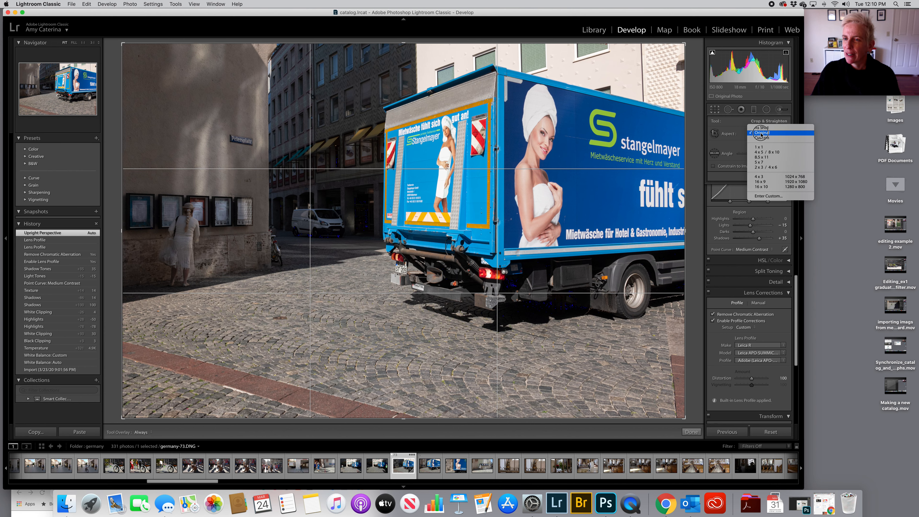
{"action": "left_click", "coordinate": [762, 125]}
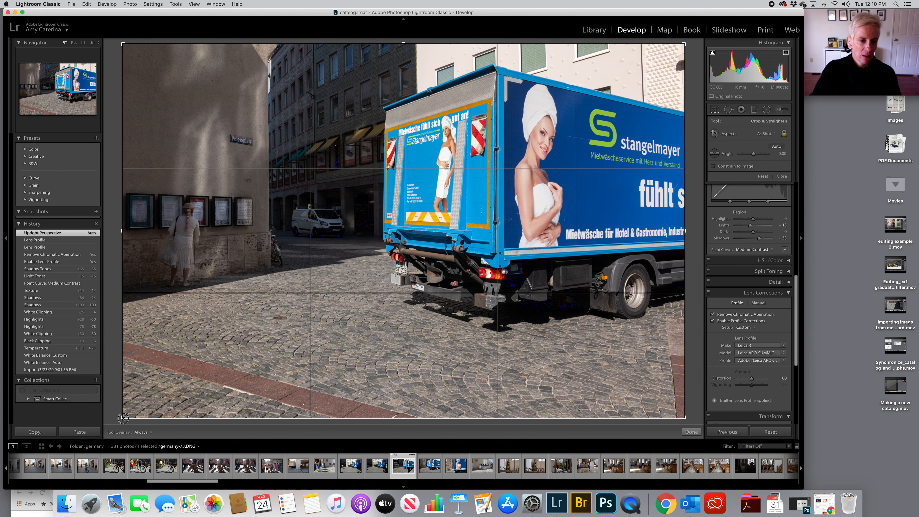
{"action": "left_click_drag", "start_coordinate": [126, 419], "coordinate": [128, 411]}
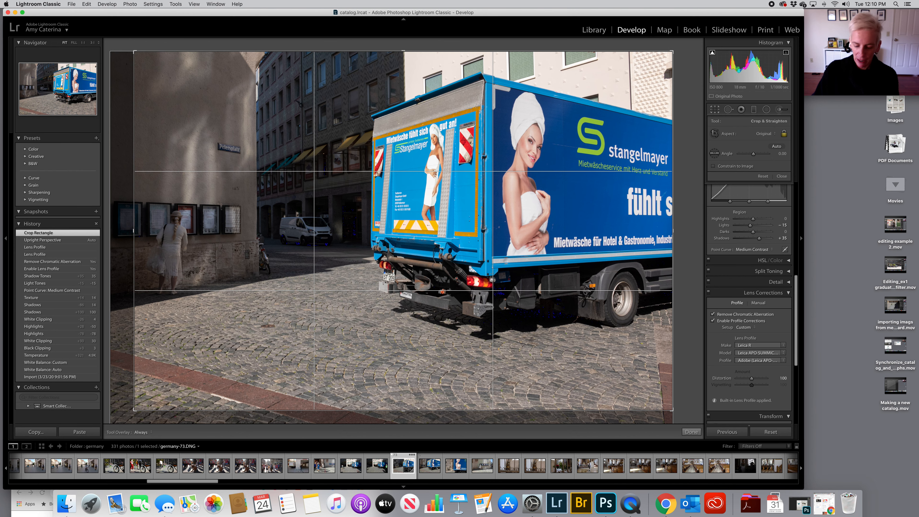
{"action": "key", "text": "Return"}
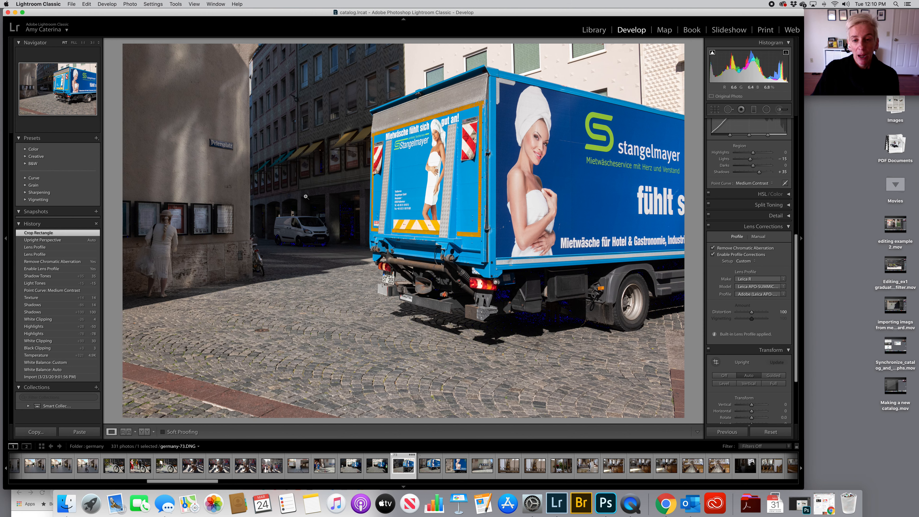
Step: Add a graduated filter from the photo's bottom edge up over the cobblestones and reset its Shadows to 0
{"action": "left_click", "coordinate": [754, 109]}
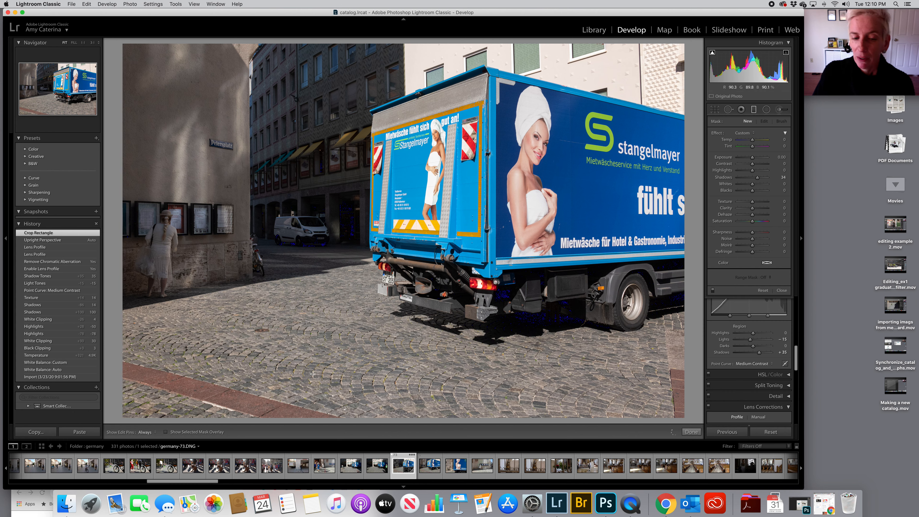
{"action": "left_click_drag", "start_coordinate": [160, 420], "coordinate": [172, 239]}
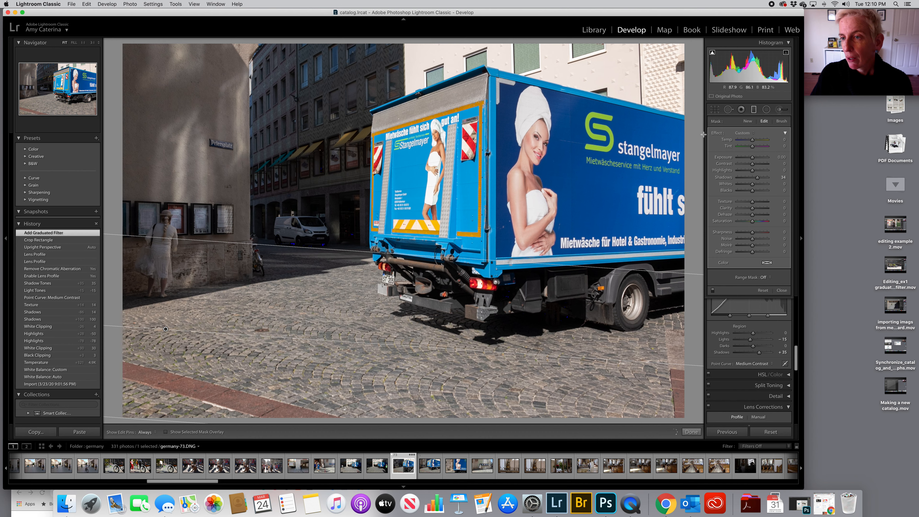
{"action": "double_click", "coordinate": [758, 178]}
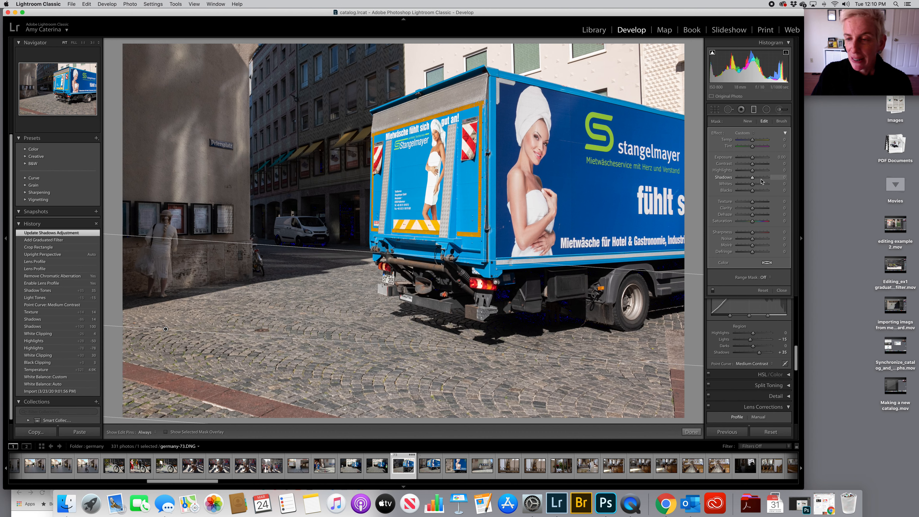
Step: Set the graduated filter's Exposure to about -0.16 after trying -4.00, and finish the filter
{"action": "left_click_drag", "start_coordinate": [753, 158], "coordinate": [752, 158]}
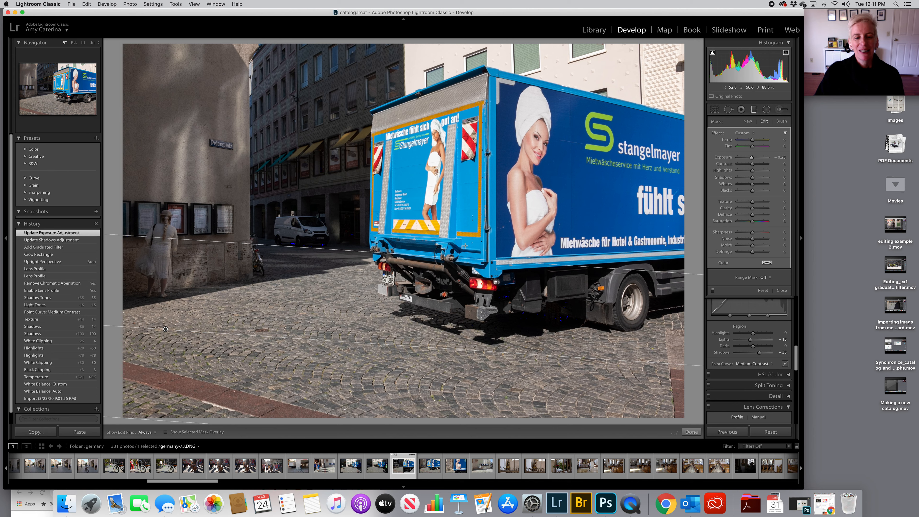
{"action": "left_click_drag", "start_coordinate": [752, 158], "coordinate": [737, 159]}
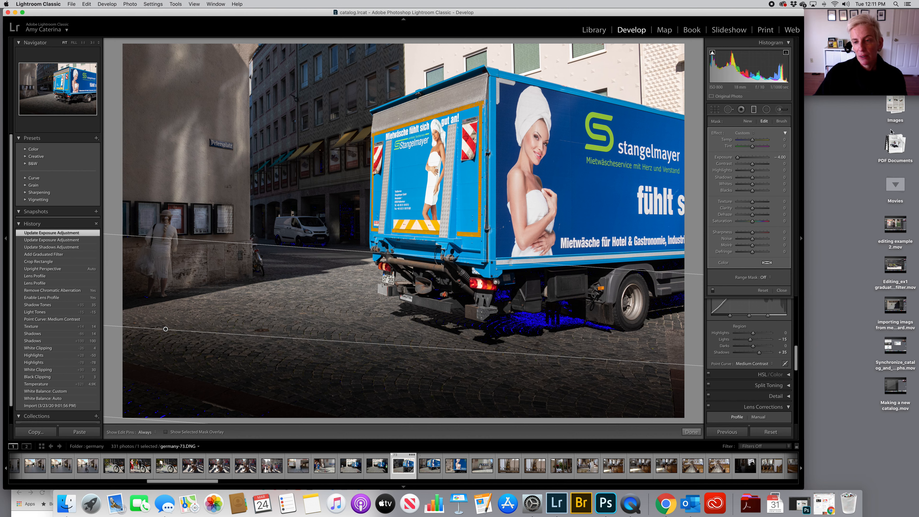
{"action": "left_click_drag", "start_coordinate": [740, 160], "coordinate": [753, 161]}
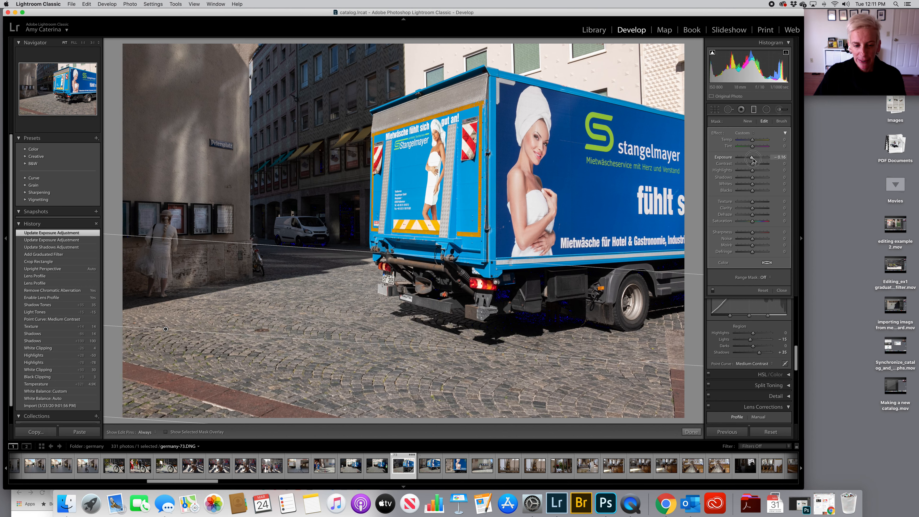
{"action": "left_click_drag", "start_coordinate": [753, 160], "coordinate": [753, 160]}
{"action": "left_click", "coordinate": [690, 432]}
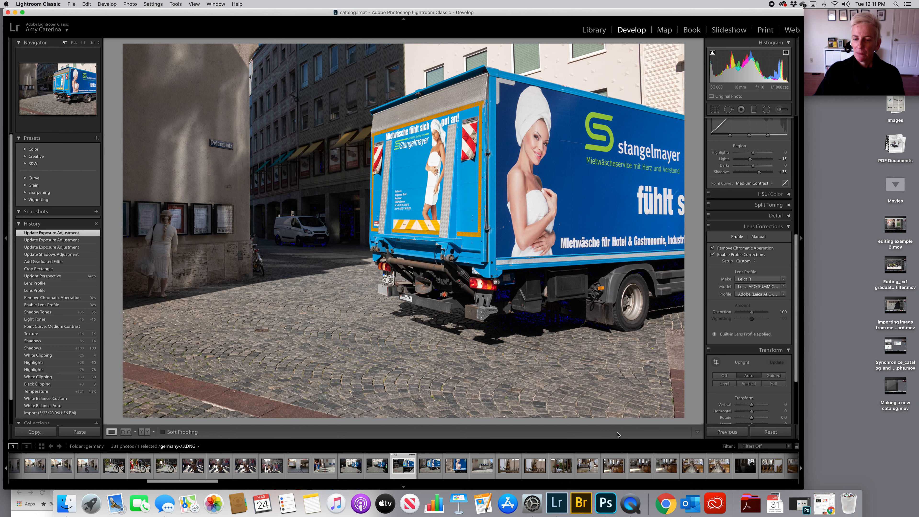
Step: In the side-by-side before and after view, paint over the woman at the wall with a 9.0 adjustment brush using Highlights 18 and Shadows 34
{"action": "left_click", "coordinate": [143, 431]}
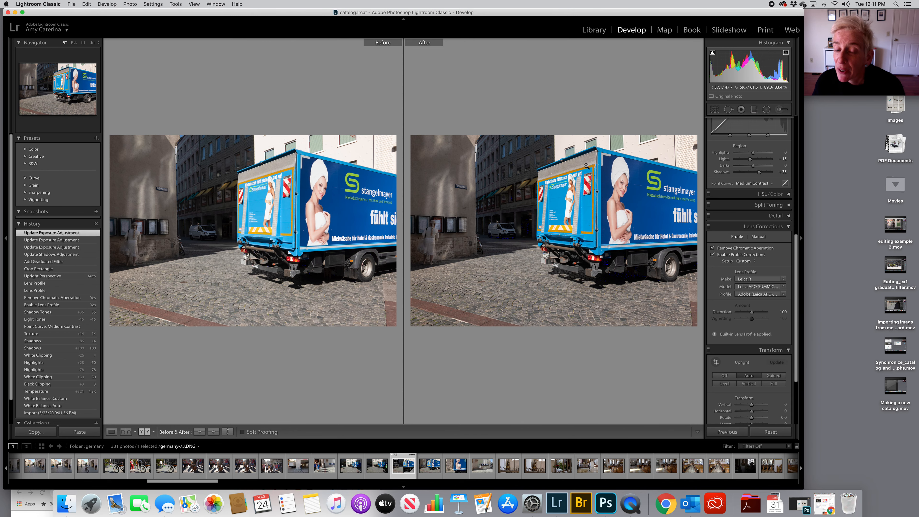
{"action": "left_click", "coordinate": [435, 230]}
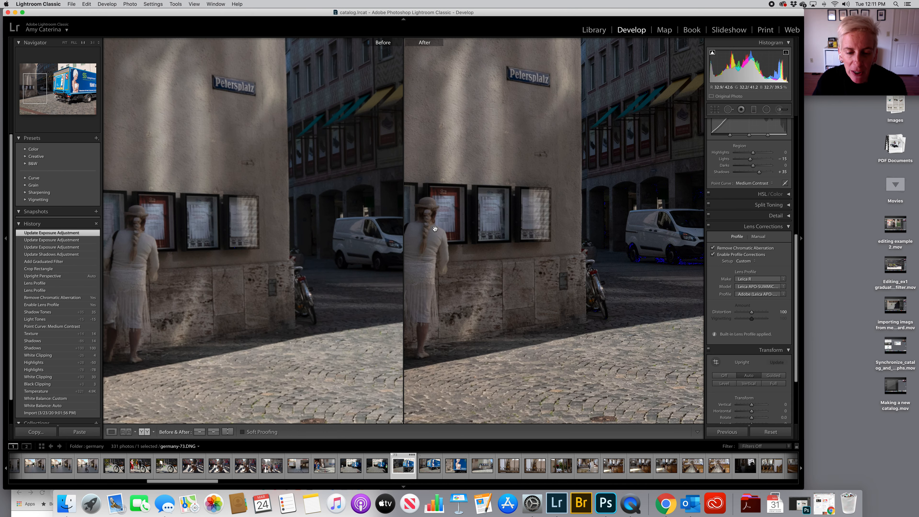
{"action": "left_click_drag", "start_coordinate": [438, 285], "coordinate": [509, 295]}
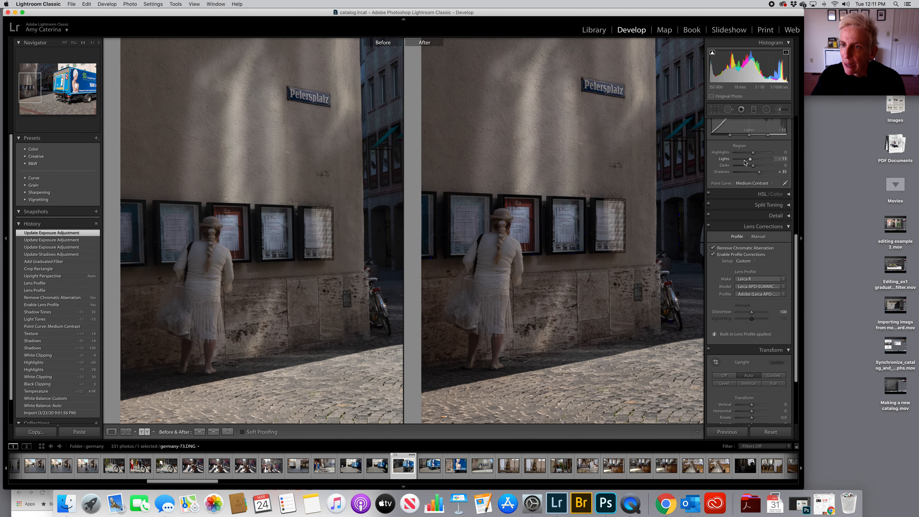
{"action": "left_click", "coordinate": [777, 110]}
{"action": "key", "text": "bracketleft"}
{"action": "key", "text": "bracketleft"}
{"action": "key", "text": "bracketleft"}
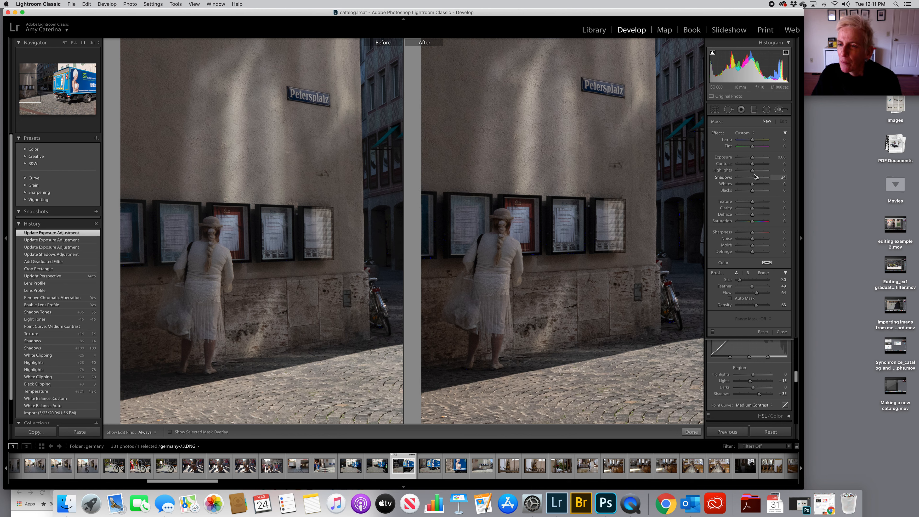
{"action": "left_click_drag", "start_coordinate": [752, 171], "coordinate": [755, 171]}
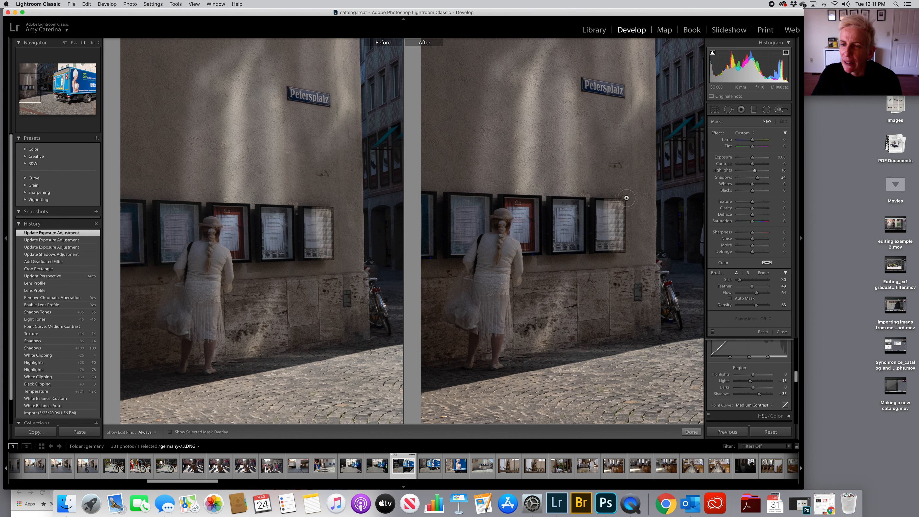
{"action": "mouse_move", "coordinate": [488, 239]}
{"action": "left_mouse_down"}
{"action": "mouse_move", "coordinate": [504, 256]}
{"action": "mouse_move", "coordinate": [508, 245]}
{"action": "mouse_move", "coordinate": [514, 267]}
{"action": "mouse_move", "coordinate": [496, 266]}
{"action": "mouse_move", "coordinate": [491, 324]}
{"action": "mouse_move", "coordinate": [496, 288]}
{"action": "mouse_move", "coordinate": [500, 346]}
{"action": "mouse_move", "coordinate": [501, 311]}
{"action": "mouse_move", "coordinate": [486, 280]}
{"action": "mouse_move", "coordinate": [458, 302]}
{"action": "mouse_move", "coordinate": [455, 319]}
{"action": "mouse_move", "coordinate": [472, 296]}
{"action": "mouse_move", "coordinate": [482, 306]}
{"action": "mouse_move", "coordinate": [473, 358]}
{"action": "left_mouse_up"}
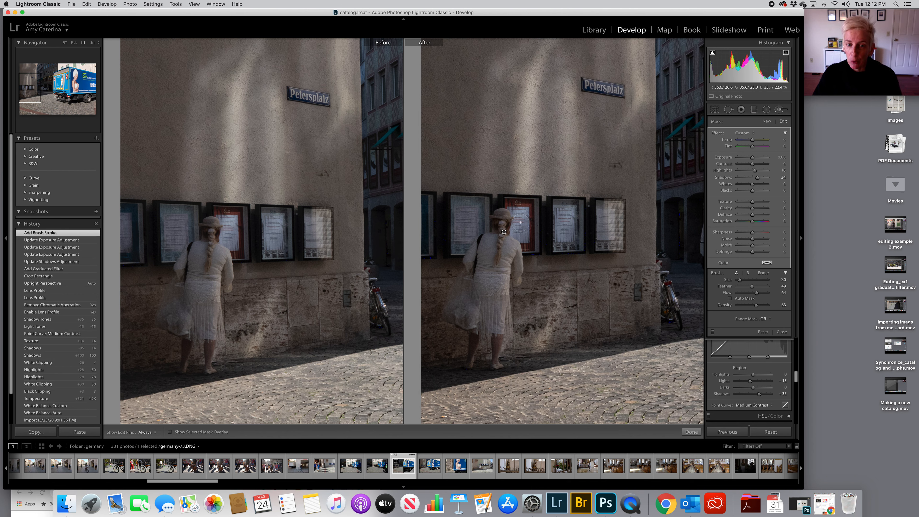
Step: Show the selected mask overlay and extend the brush mask over the woman's arm and back
{"action": "left_click", "coordinate": [209, 433]}
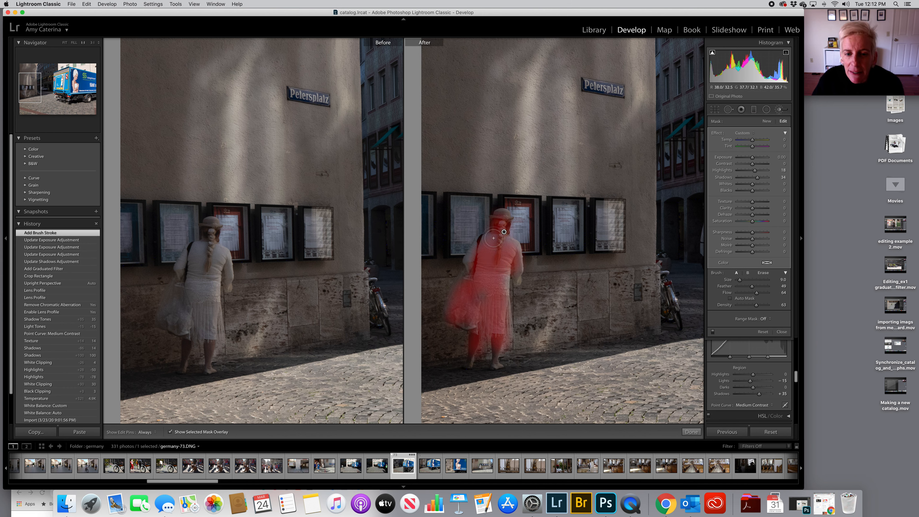
{"action": "key", "text": "h"}
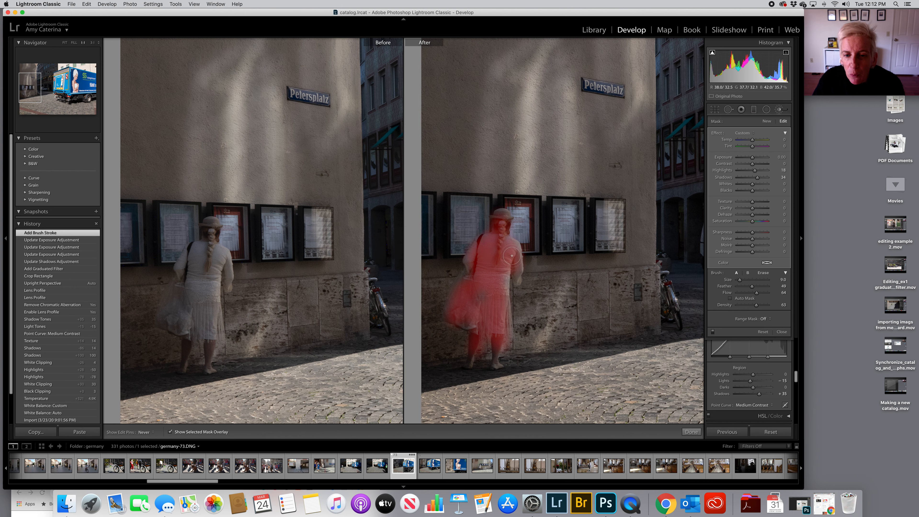
{"action": "left_click_drag", "start_coordinate": [515, 267], "coordinate": [517, 269]}
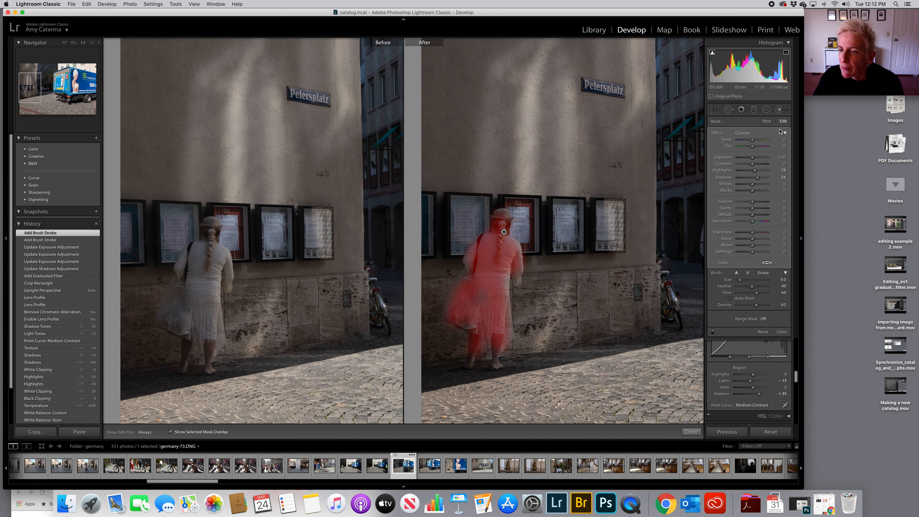
Step: Erase the brush mask's spill around the woman's skirt and legs with the size 5.0 Erase brush
{"action": "left_click", "coordinate": [764, 273]}
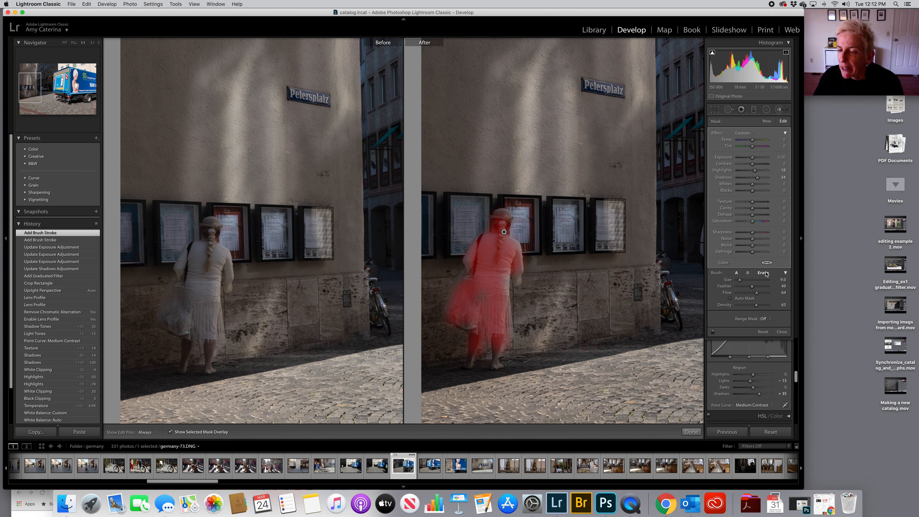
{"action": "left_click", "coordinate": [766, 273]}
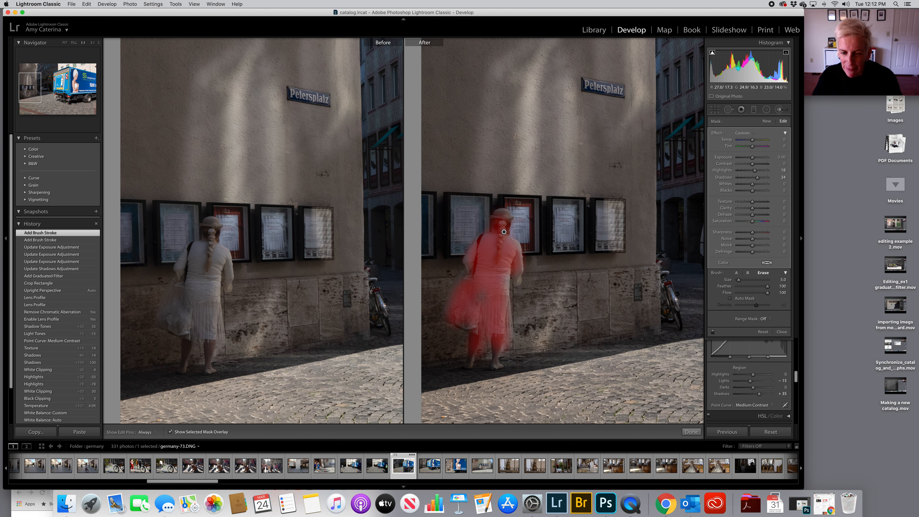
{"action": "key", "text": "h"}
{"action": "left_click_drag", "start_coordinate": [513, 340], "coordinate": [542, 339]}
{"action": "mouse_move", "coordinate": [485, 343]}
{"action": "left_mouse_down"}
{"action": "mouse_move", "coordinate": [485, 378]}
{"action": "mouse_move", "coordinate": [472, 358]}
{"action": "left_mouse_up"}
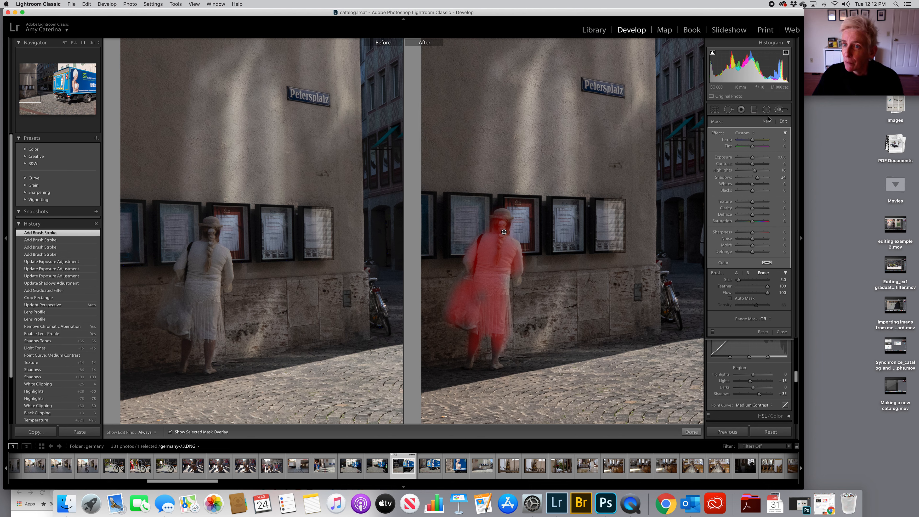
Step: Fill in the mask on the woman's hat, bag side and back with brush A at size 6.0
{"action": "left_click", "coordinate": [736, 273]}
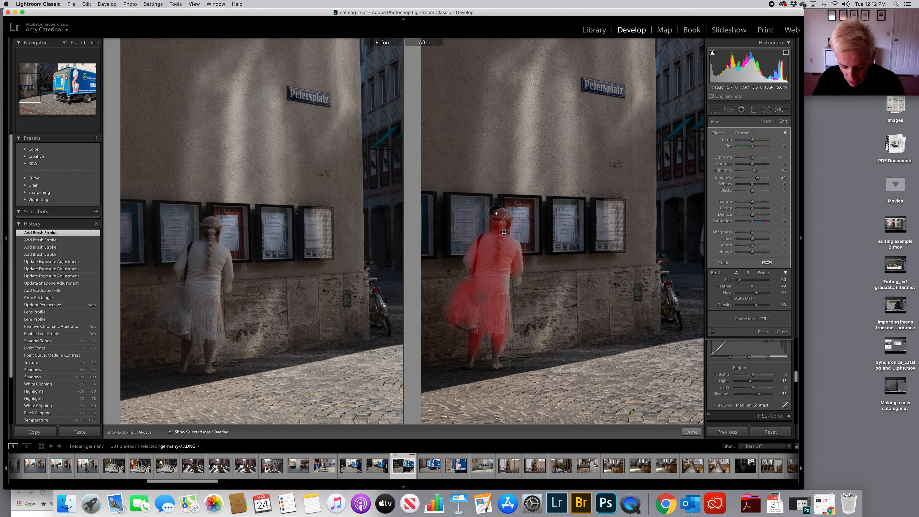
{"action": "key", "text": "bracketleft"}
{"action": "key", "text": "bracketleft"}
{"action": "key", "text": "bracketleft"}
{"action": "left_click_drag", "start_coordinate": [506, 215], "coordinate": [475, 267]}
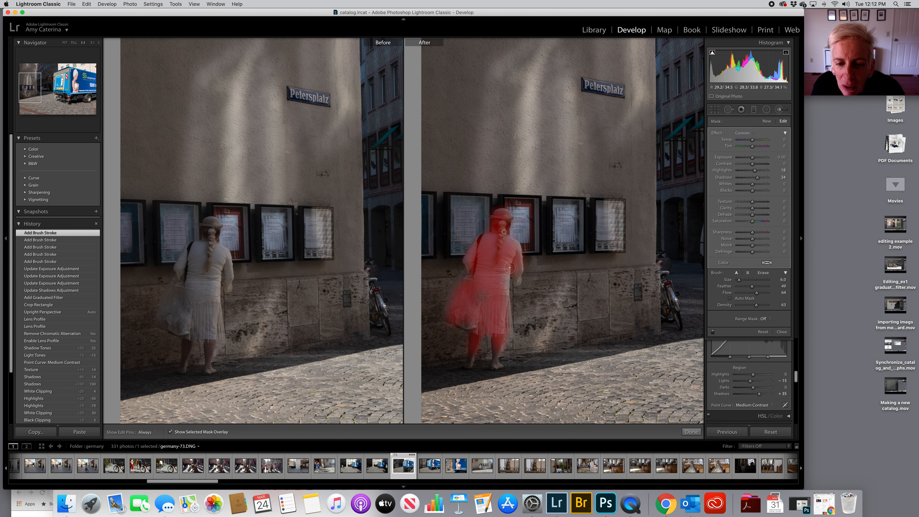
{"action": "mouse_move", "coordinate": [504, 232]}
{"action": "left_mouse_down"}
{"action": "mouse_move", "coordinate": [514, 280]}
{"action": "mouse_move", "coordinate": [507, 270]}
{"action": "left_mouse_up"}
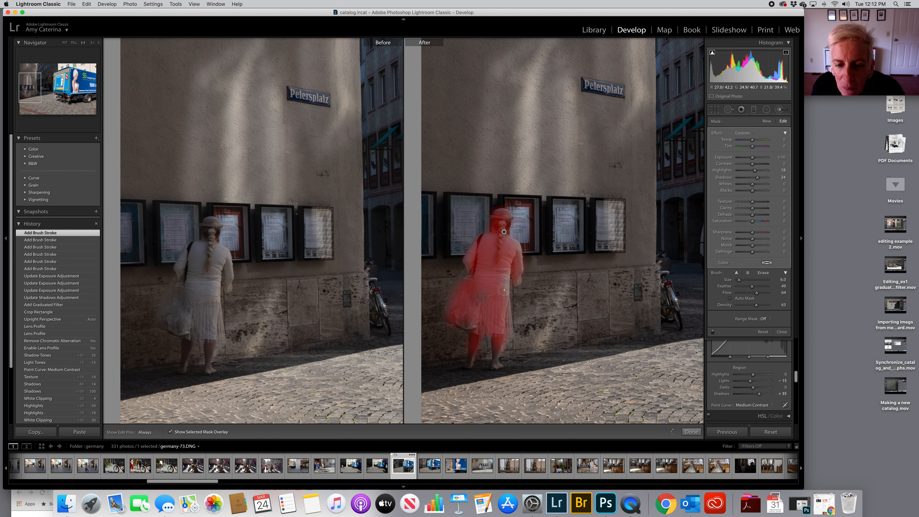
Step: Hide the mask overlay, check the whole photo in the before and after view, and finish the brush adjustment
{"action": "left_click", "coordinate": [198, 433]}
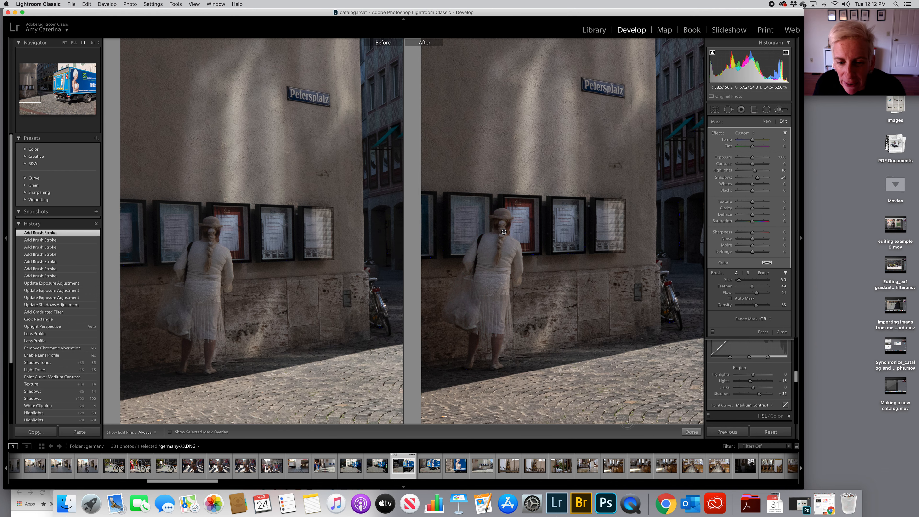
{"action": "key", "text": "z"}
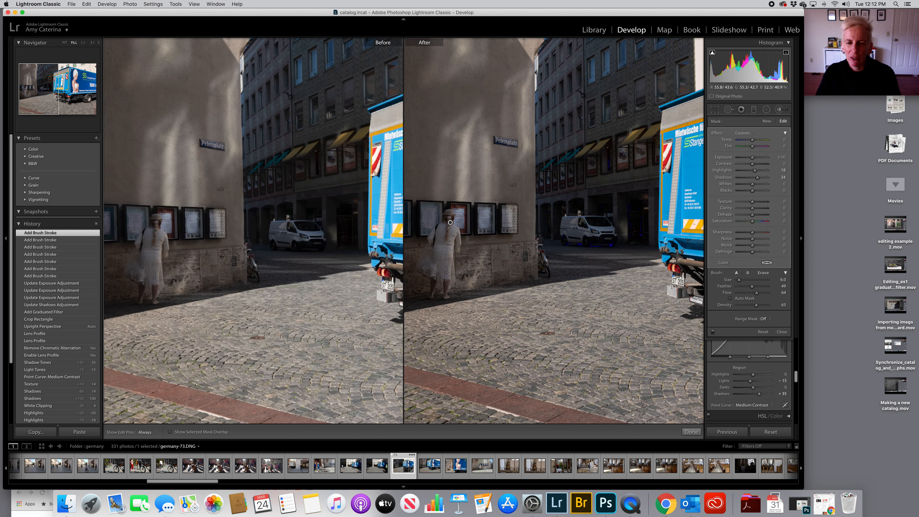
{"action": "key", "text": "super+minus"}
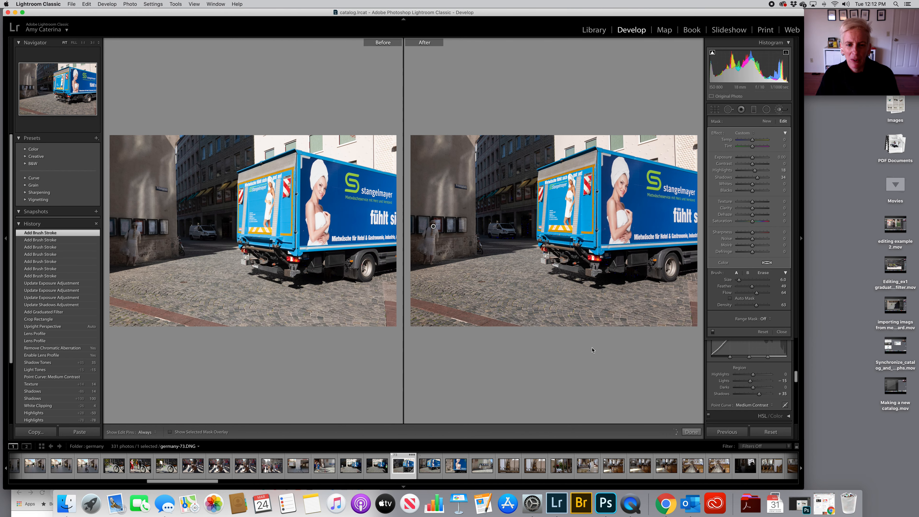
{"action": "left_click", "coordinate": [691, 432]}
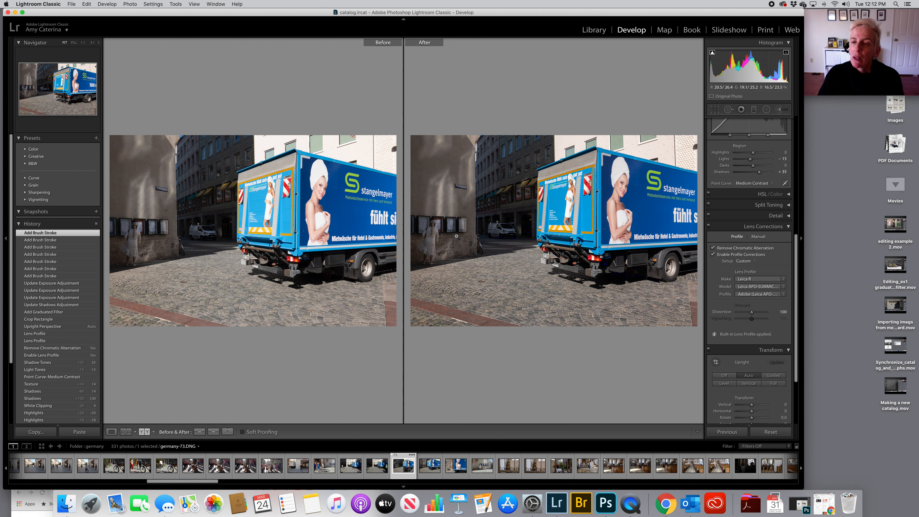
Step: Add an elliptical radial filter around the woman at the wall with Highlights and Shadows reset to 0 and Exposure at 1.11
{"action": "left_click", "coordinate": [766, 109]}
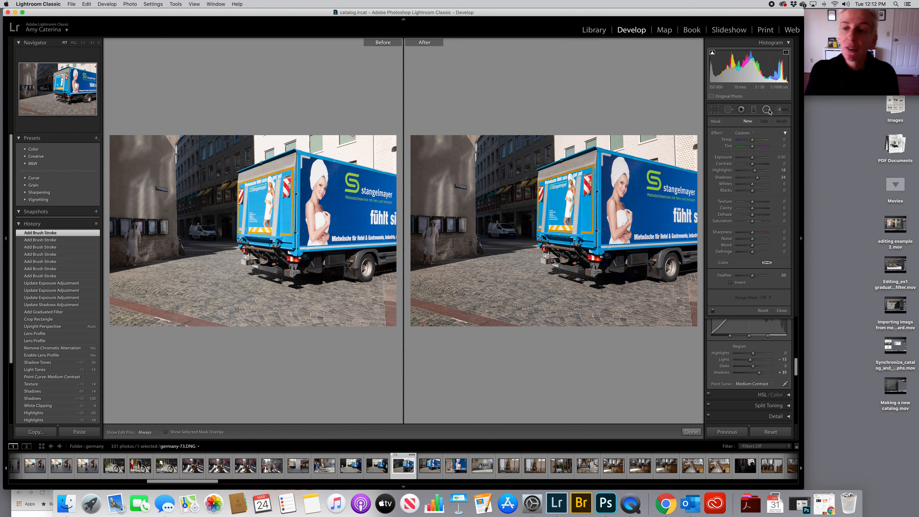
{"action": "double_click", "coordinate": [755, 170]}
{"action": "double_click", "coordinate": [758, 177]}
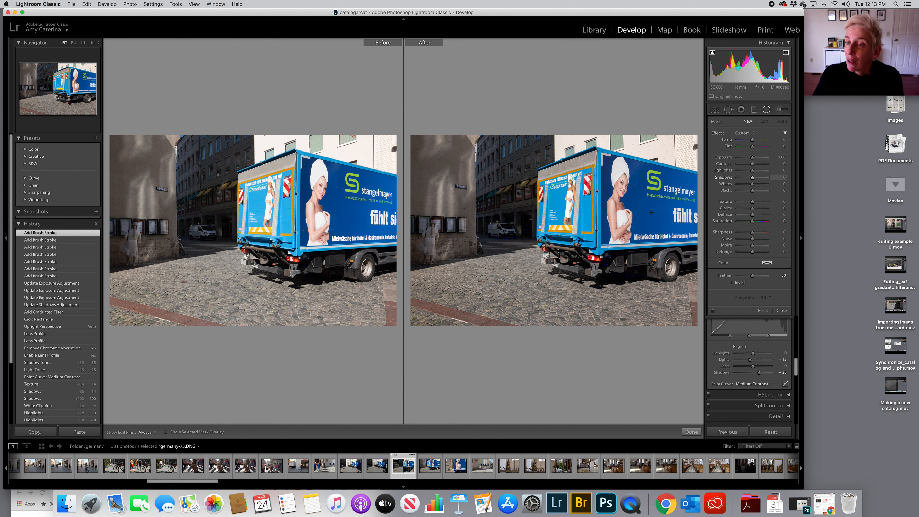
{"action": "mouse_move", "coordinate": [431, 228]}
{"action": "left_mouse_down"}
{"action": "mouse_move", "coordinate": [451, 257]}
{"action": "mouse_move", "coordinate": [441, 241]}
{"action": "left_mouse_up"}
{"action": "left_click_drag", "start_coordinate": [428, 175], "coordinate": [428, 188]}
{"action": "left_click_drag", "start_coordinate": [458, 223], "coordinate": [429, 265]}
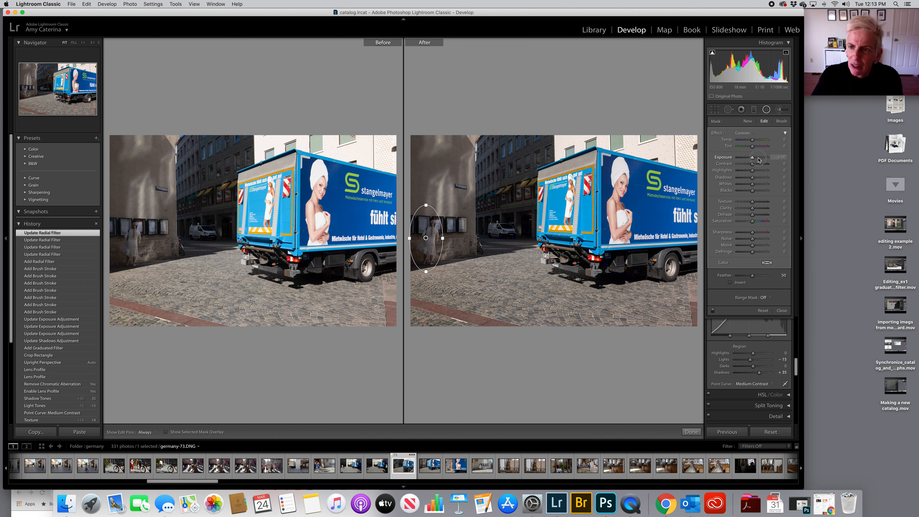
{"action": "left_click_drag", "start_coordinate": [758, 159], "coordinate": [756, 160]}
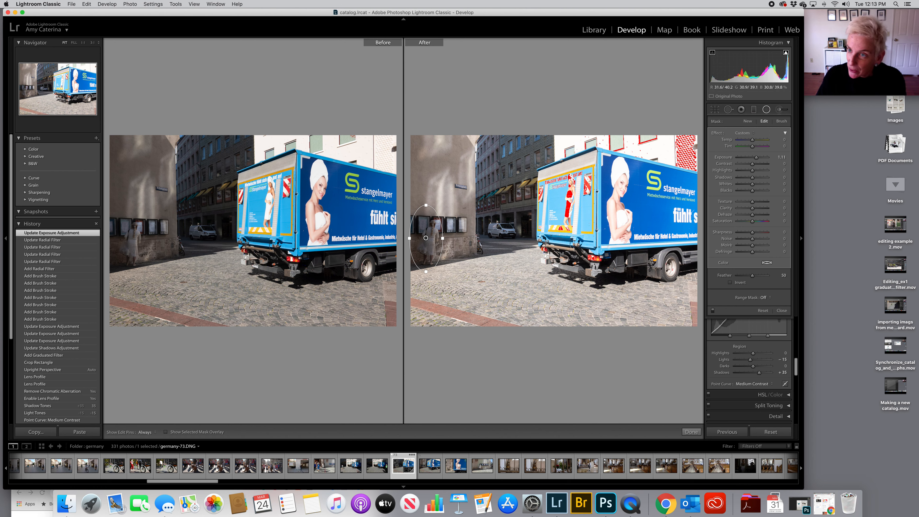
Step: Invert the radial filter to affect only the inside of the ellipse, set its Exposure to 0.56, and finish the adjustment
{"action": "left_click", "coordinate": [730, 283]}
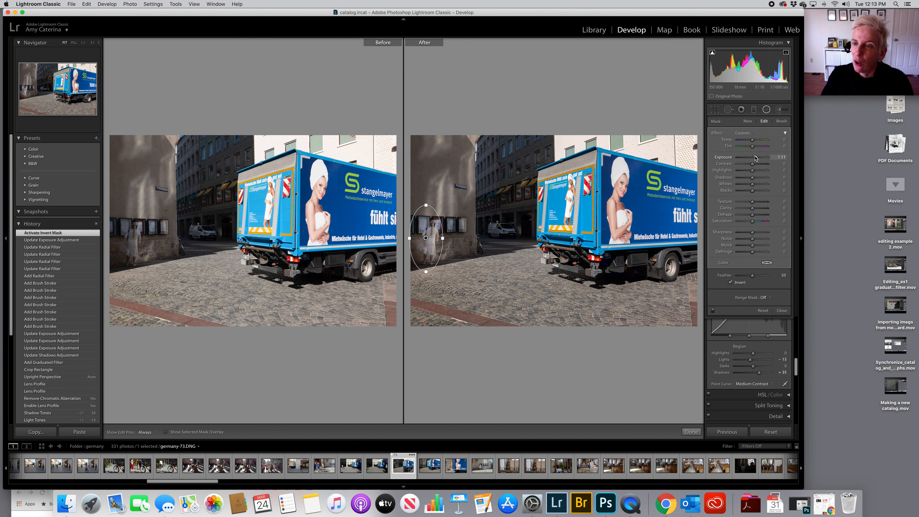
{"action": "left_click_drag", "start_coordinate": [756, 157], "coordinate": [755, 157]}
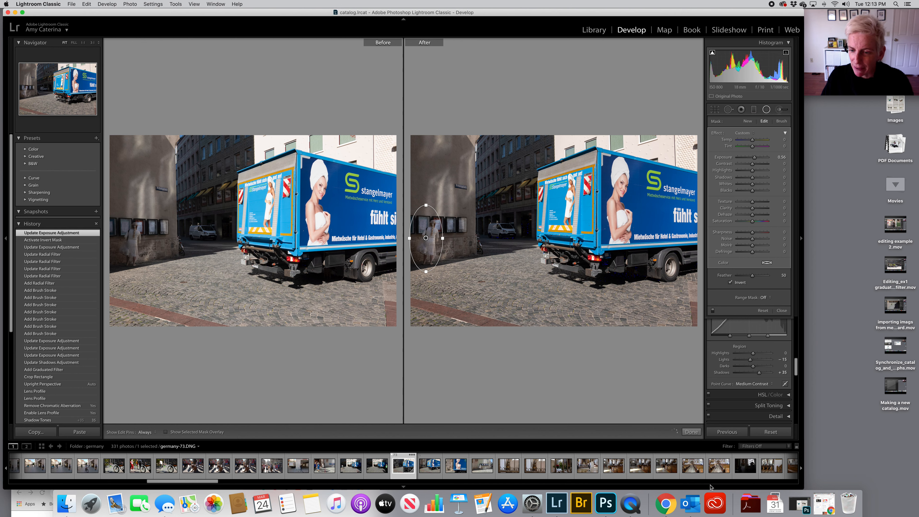
{"action": "left_click", "coordinate": [697, 433]}
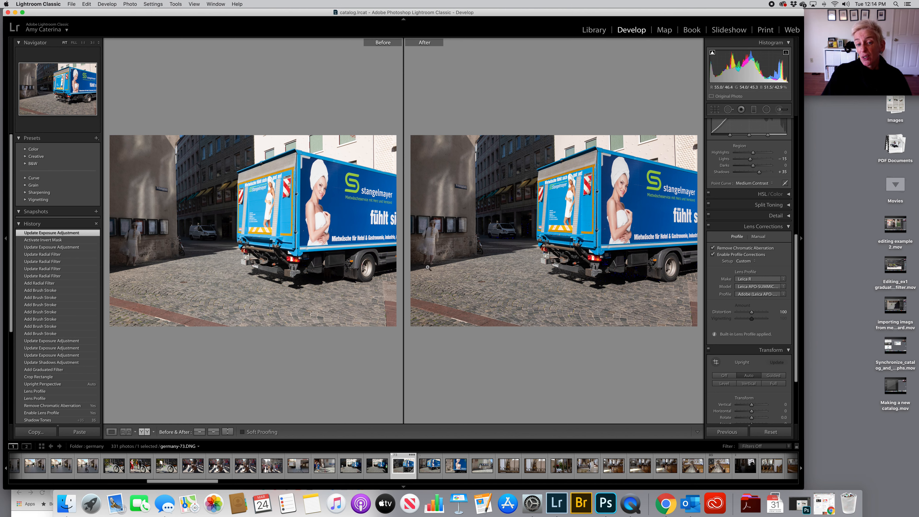
Step: Sample the cobblestones behind the truck as the white balance neutral and set the Temp to 4,700
{"action": "scroll", "coordinate": [753, 218], "scroll_direction": "up", "scroll_amount": 10}
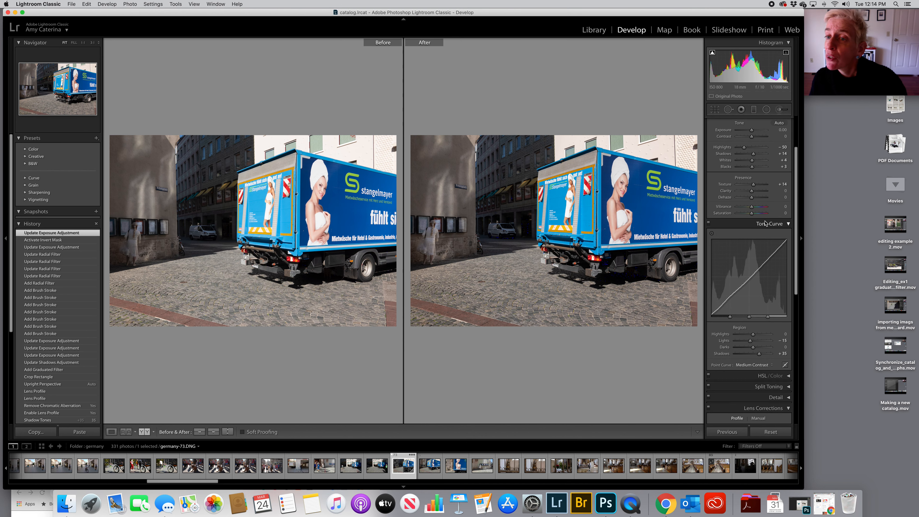
{"action": "left_click", "coordinate": [715, 158]}
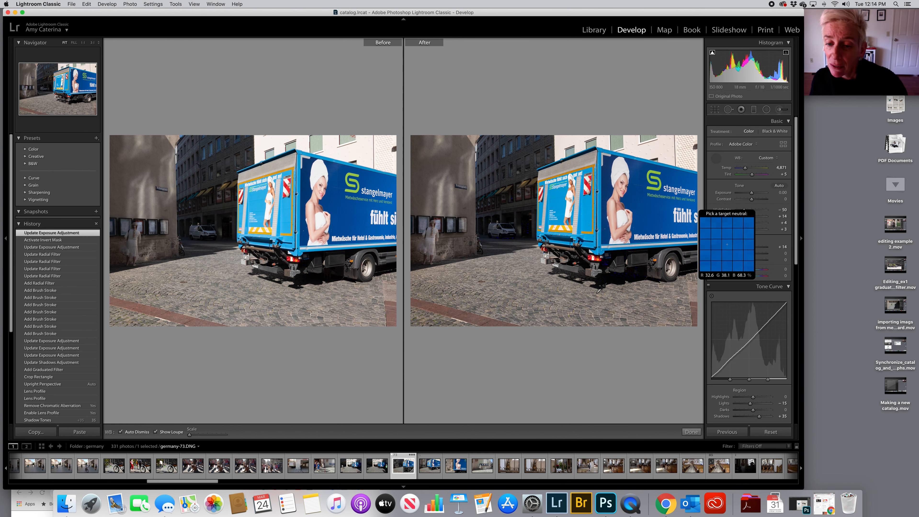
{"action": "left_click", "coordinate": [579, 307]}
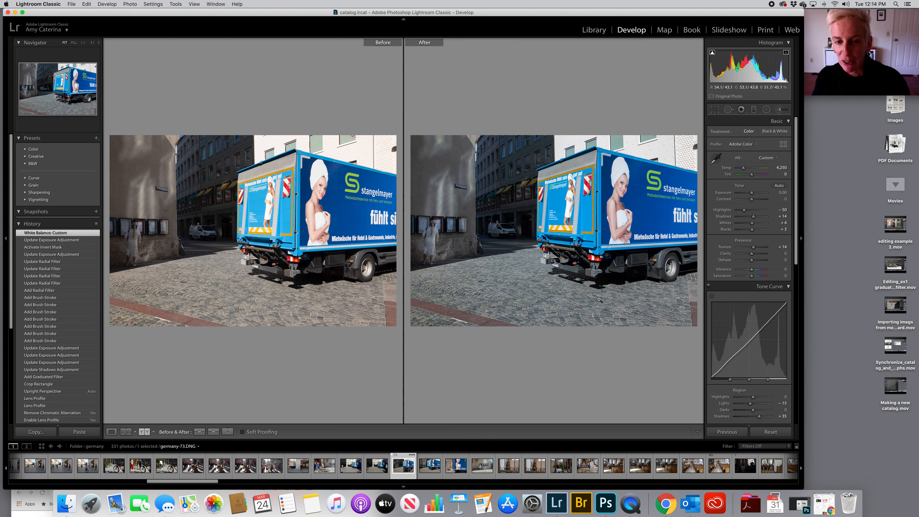
{"action": "left_click_drag", "start_coordinate": [745, 168], "coordinate": [746, 171]}
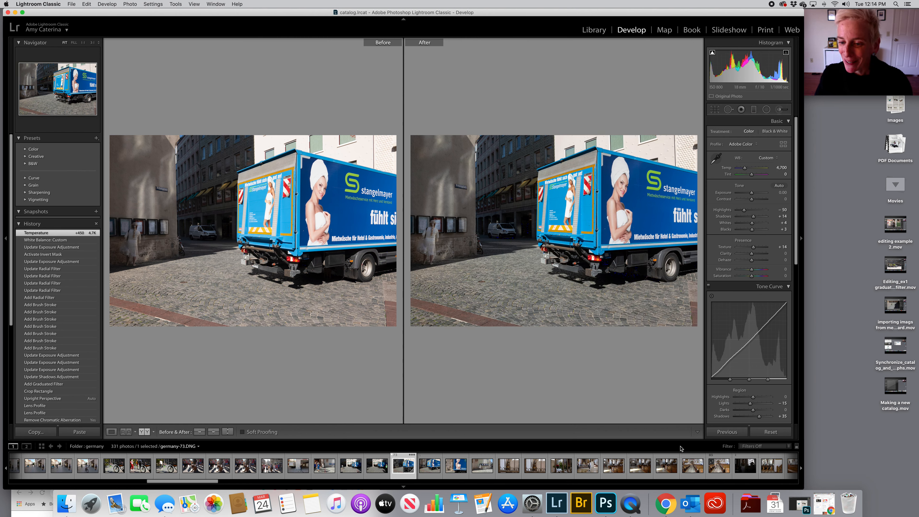